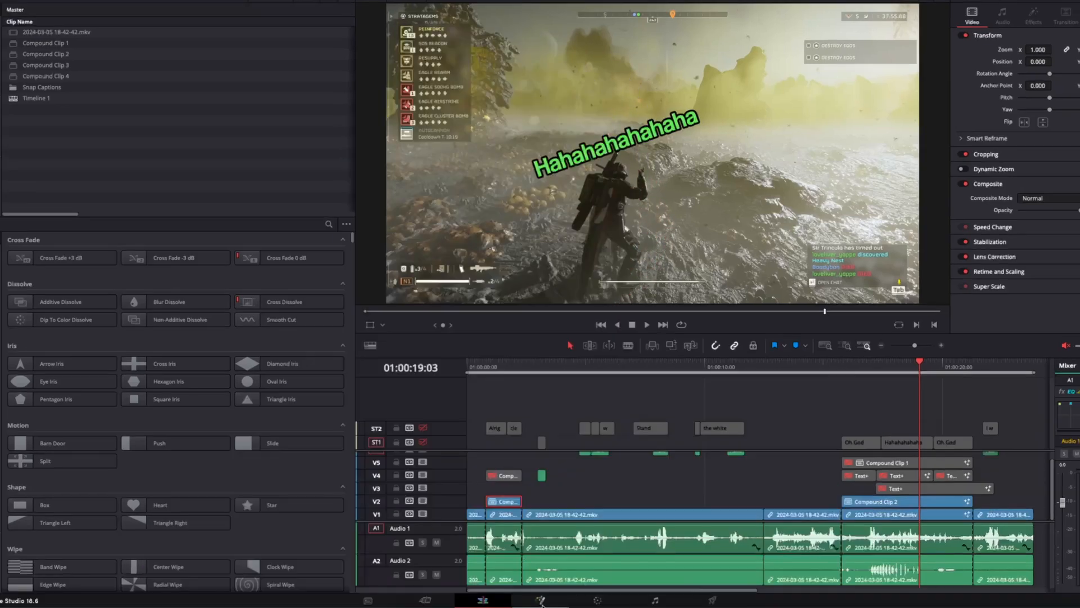
Open the green laughing caption's compound clip in Fusion and add a Planar Tracker node after MediaIn1.
{"action": "left_click", "coordinate": [540, 600]}
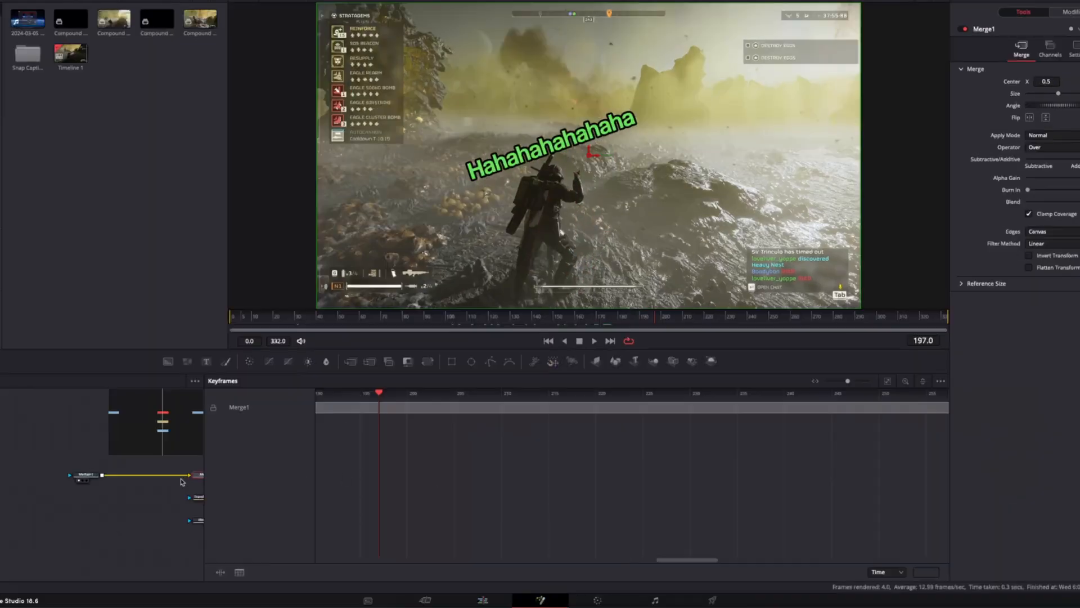
{"action": "left_click_drag", "start_coordinate": [126, 493], "coordinate": [102, 490]}
{"action": "key", "text": "shift+space"}
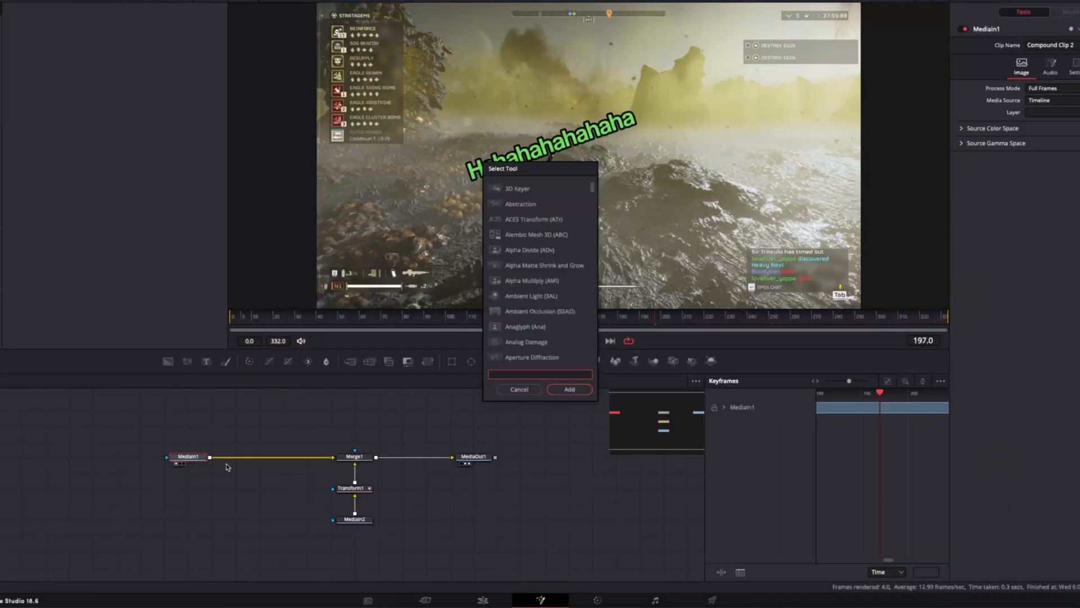
{"action": "type", "text": "trac"}
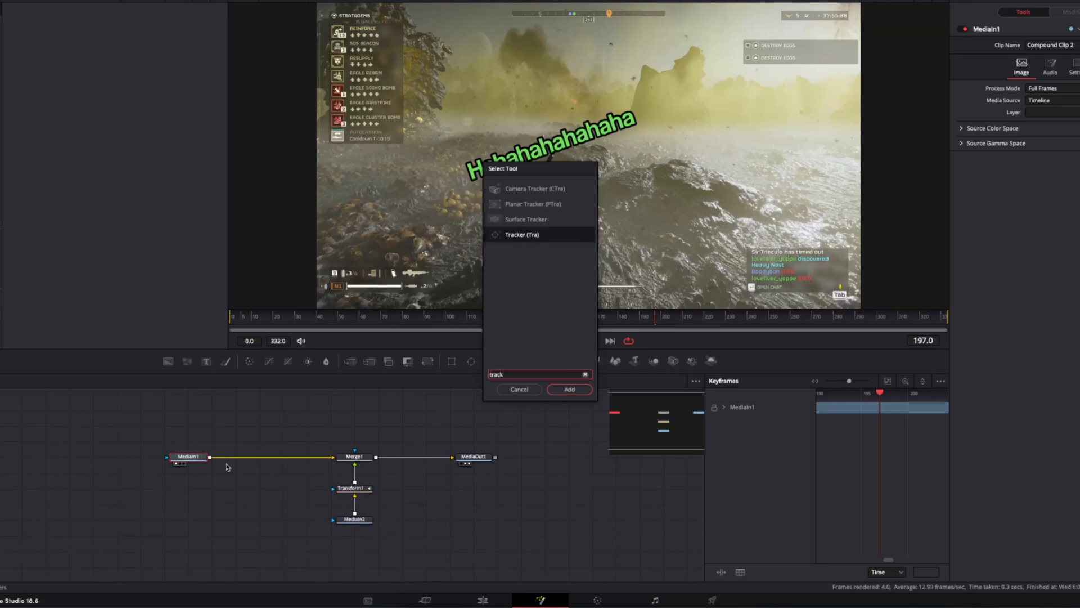
{"action": "type", "text": "k"}
{"action": "key", "text": "Up"}
{"action": "key", "text": "Up"}
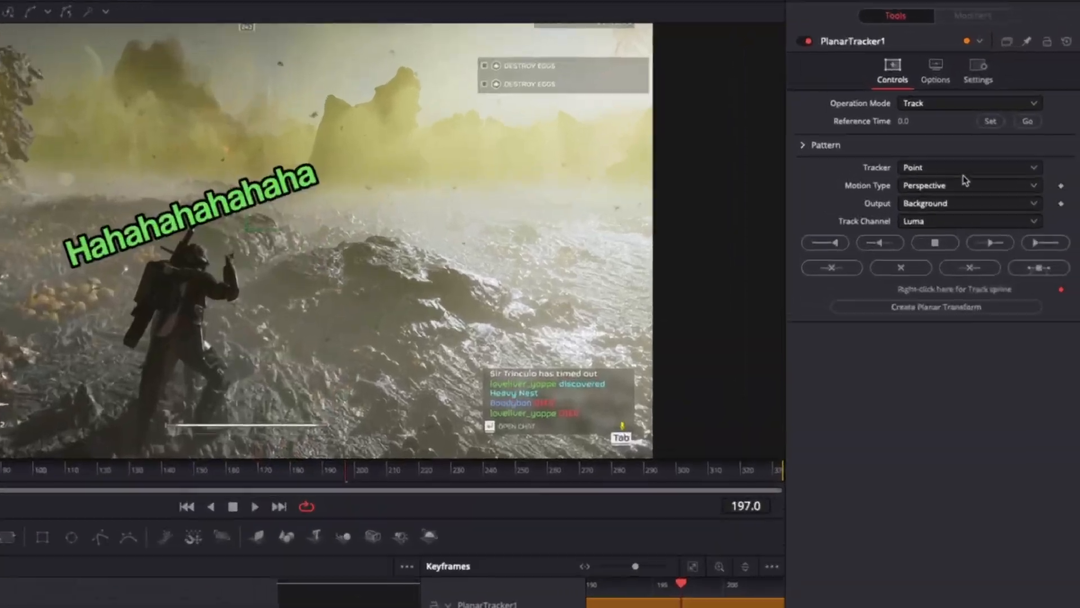
Set the planar tracker to Hybrid Point/Area with Translation as the motion type.
{"action": "left_click", "coordinate": [966, 168]}
{"action": "left_click", "coordinate": [946, 204]}
{"action": "left_click", "coordinate": [951, 186]}
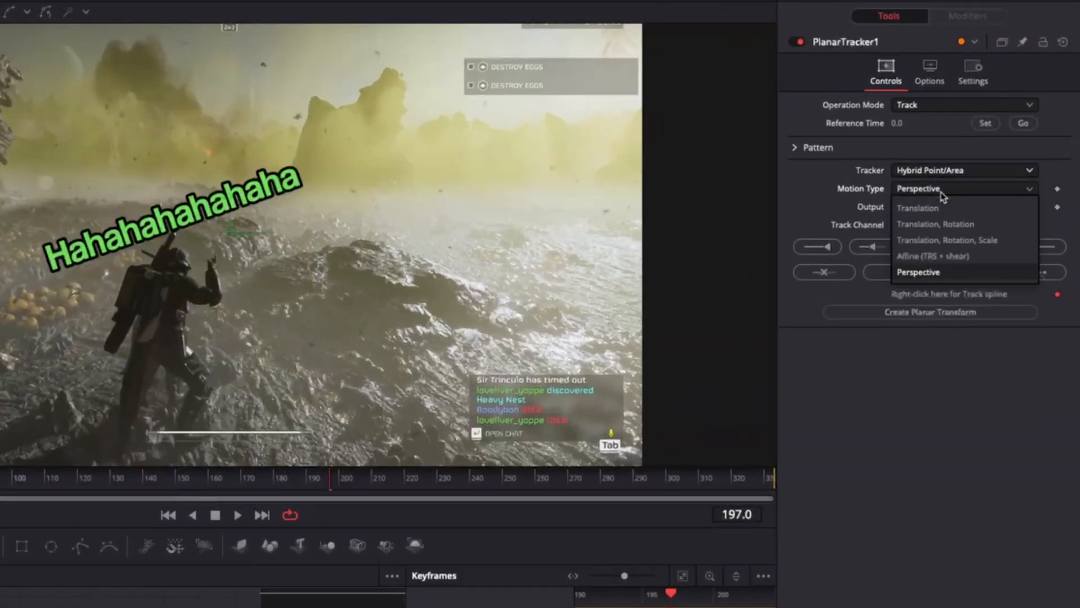
{"action": "left_click", "coordinate": [944, 223]}
{"action": "left_click", "coordinate": [965, 188]}
{"action": "left_click", "coordinate": [917, 207]}
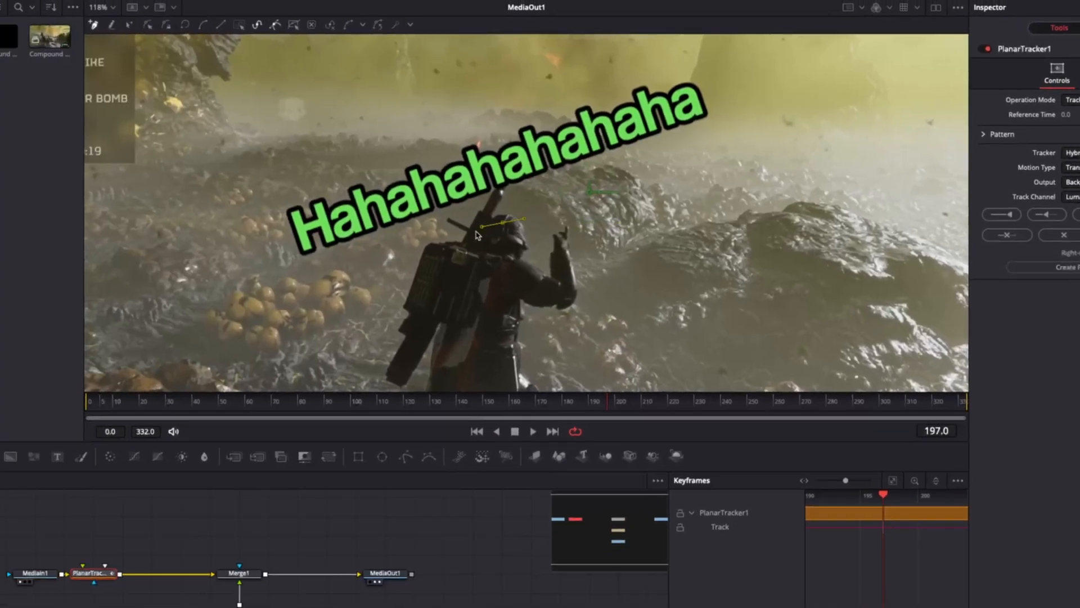
Outline the soldier's head and back at frame 197, and track that pattern forward to the end and backward from the same frame.
{"action": "left_click", "coordinate": [502, 224]}
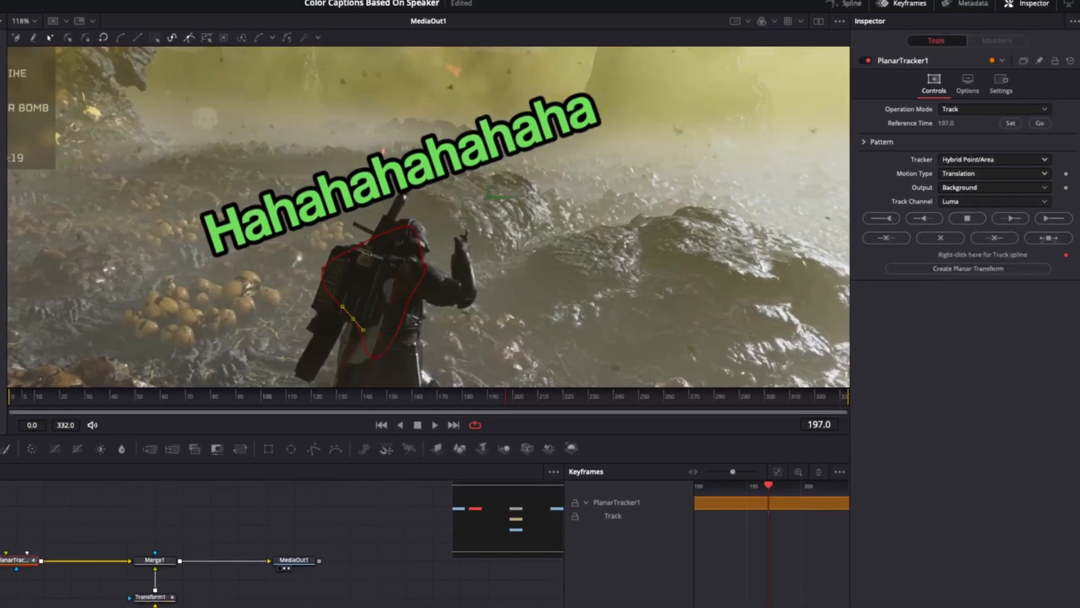
{"action": "left_click", "coordinate": [1064, 217]}
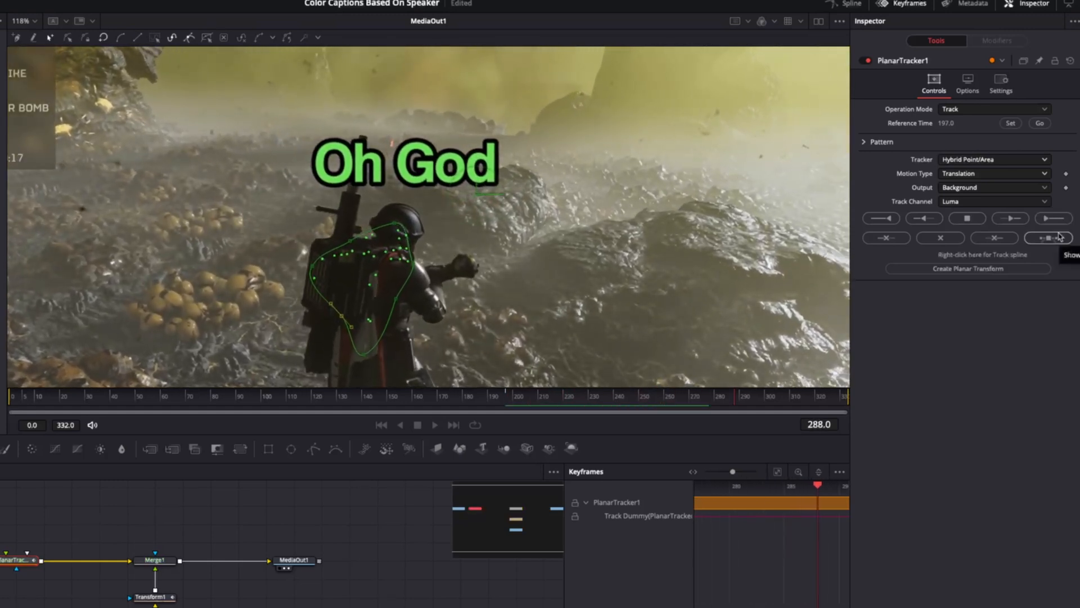
{"action": "left_click", "coordinate": [508, 403]}
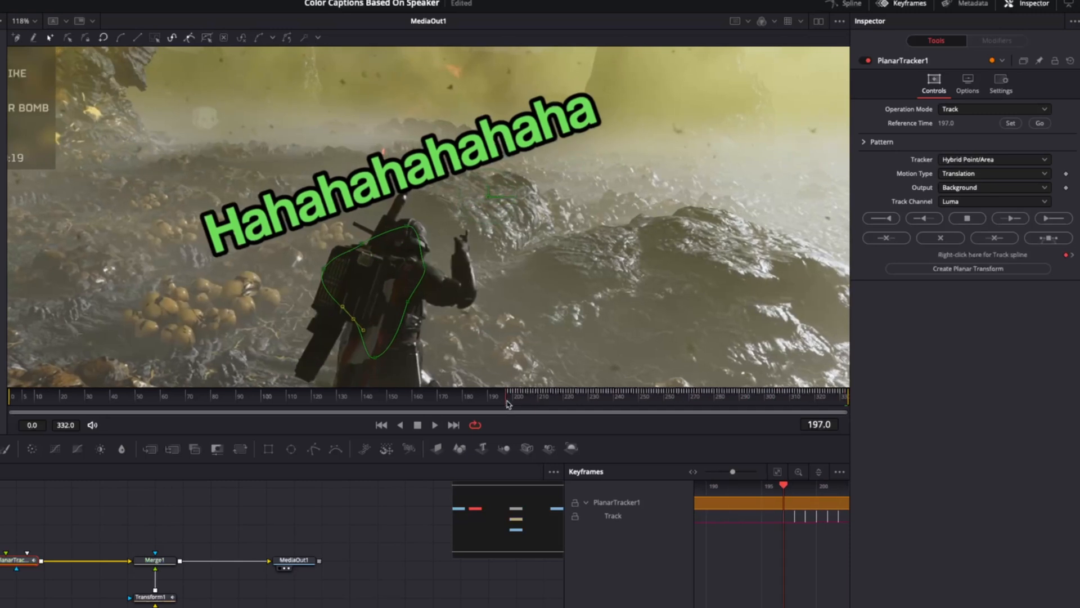
{"action": "left_click", "coordinate": [889, 220]}
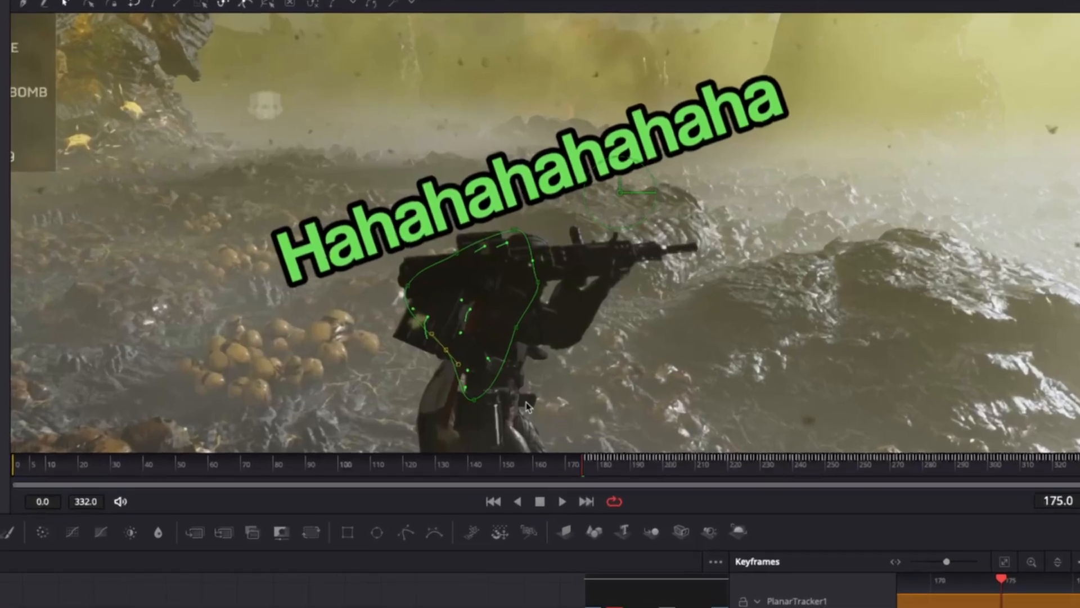
Adjust the top of the tracking outline on the soldier's back around frame 174 and inspect the track points up close.
{"action": "left_click_drag", "start_coordinate": [515, 235], "coordinate": [520, 245]}
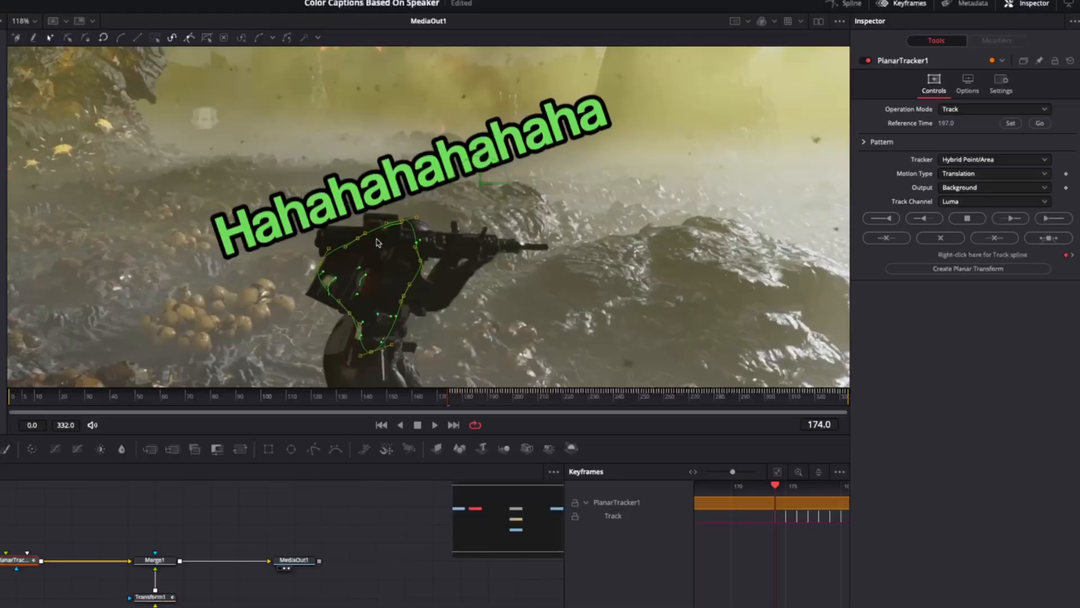
{"action": "scroll", "coordinate": [335, 283], "scroll_direction": "up", "scroll_amount": 10}
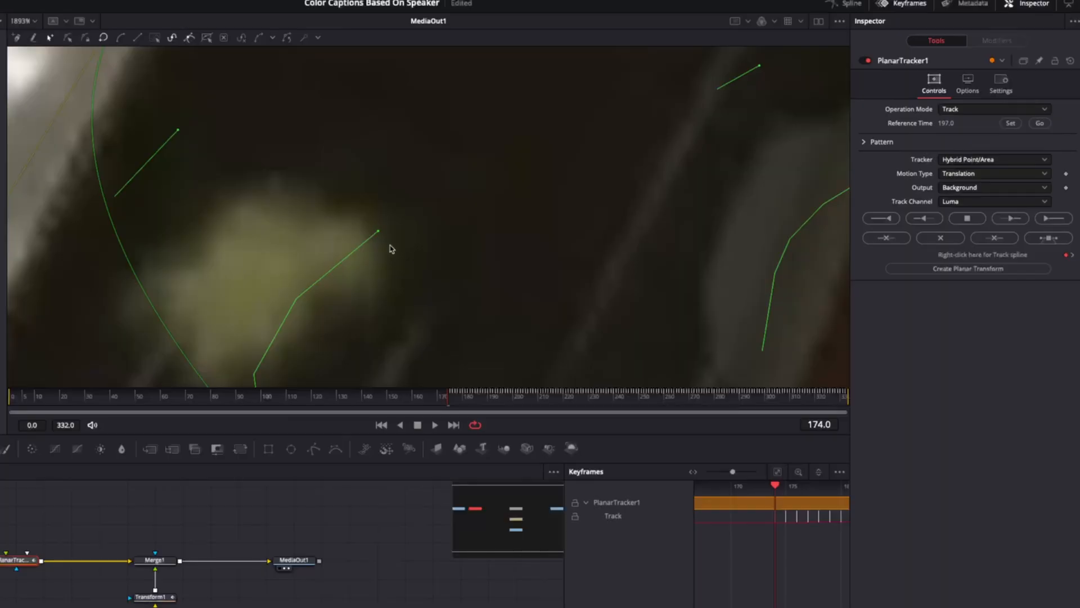
{"action": "scroll", "coordinate": [602, 187], "scroll_direction": "down", "scroll_amount": 10}
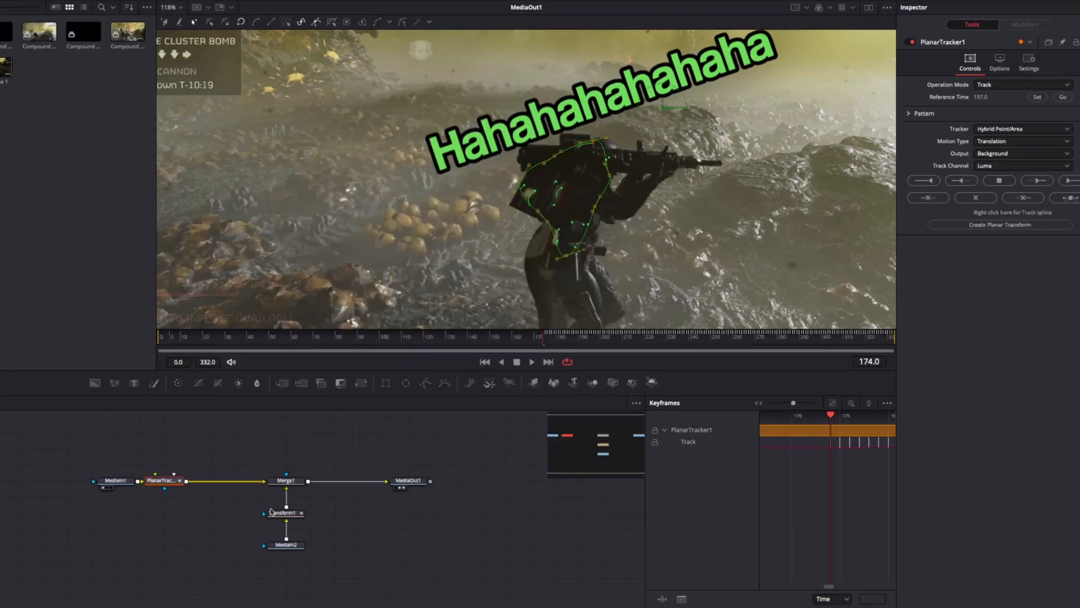
Delete the planar tracker node between MediaIn1 and Merge1.
{"action": "left_click", "coordinate": [271, 512]}
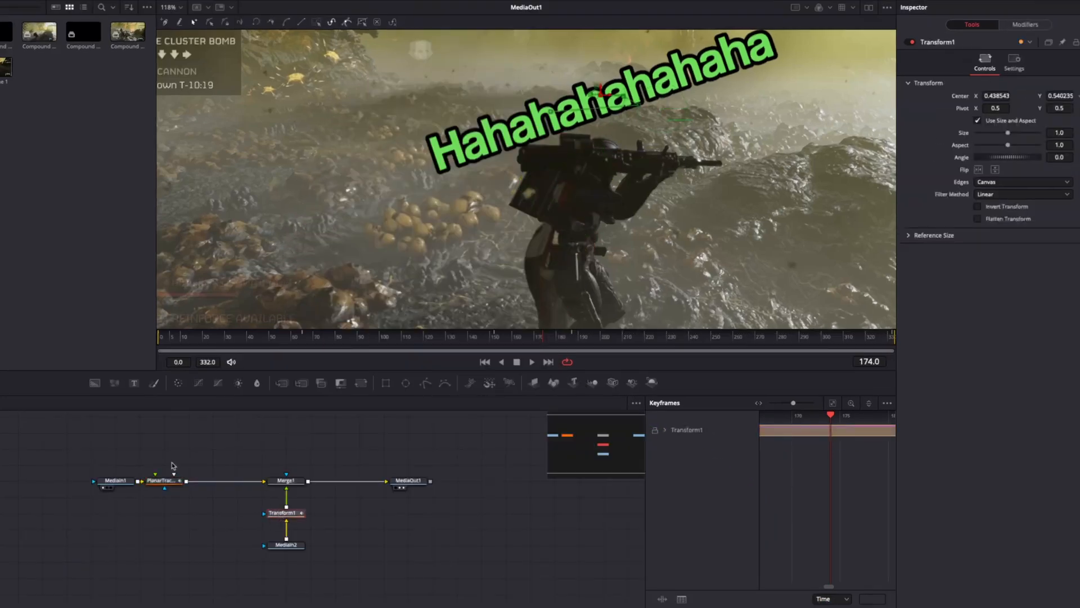
{"action": "left_click", "coordinate": [161, 480]}
{"action": "key", "text": "Delete"}
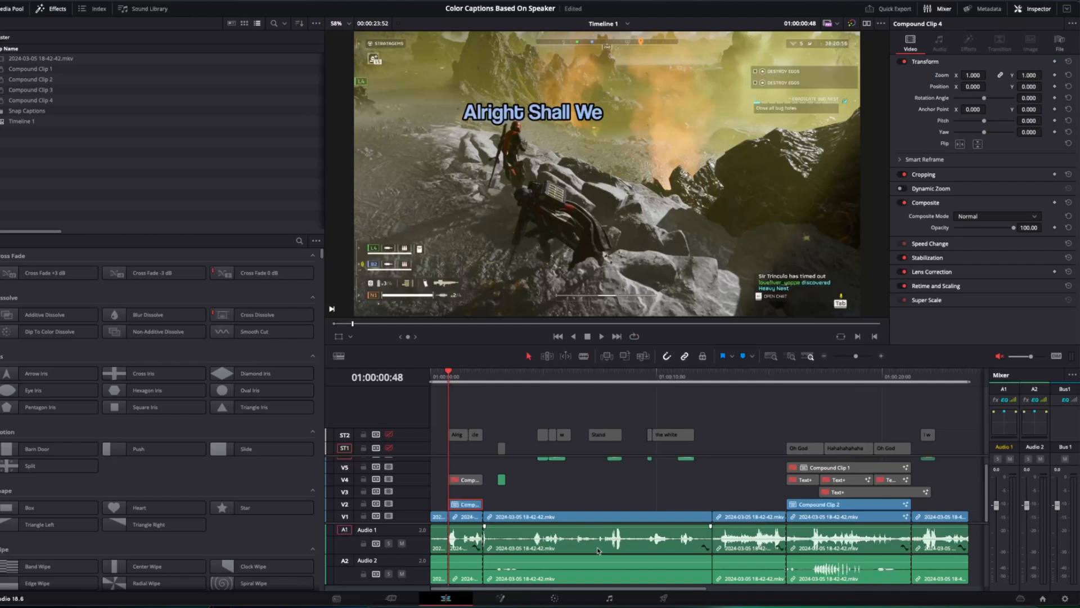
Preview the "Alright Shall We" clip, open its Fusion composition and frame the caped soldier closely at frame 19.
{"action": "key", "text": "space"}
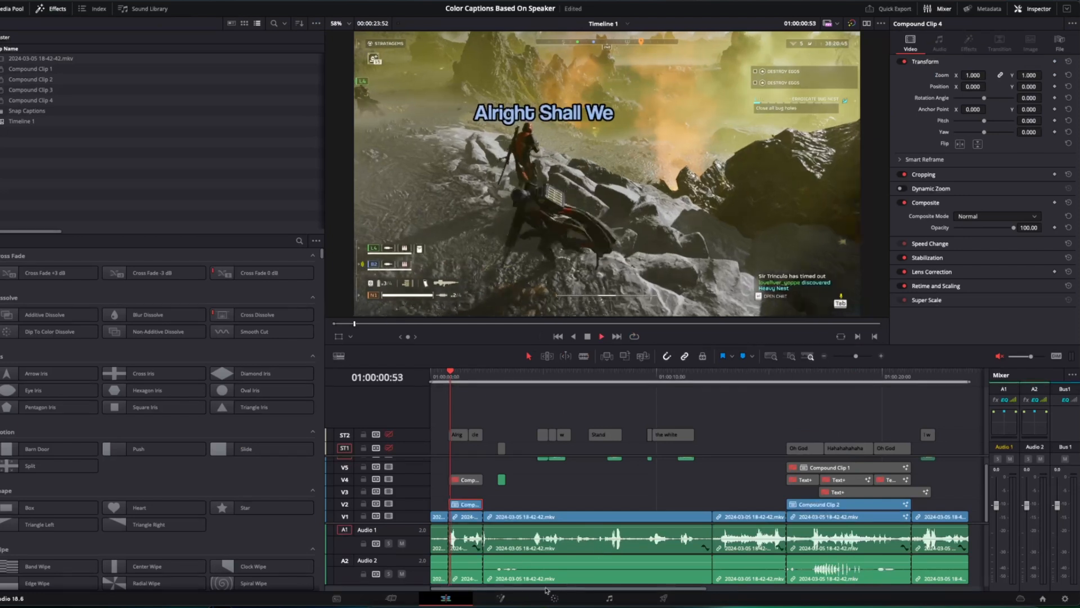
{"action": "left_click", "coordinate": [502, 598]}
{"action": "scroll", "coordinate": [435, 209], "scroll_direction": "up", "scroll_amount": 5}
{"action": "left_click_drag", "start_coordinate": [439, 209], "coordinate": [481, 254]}
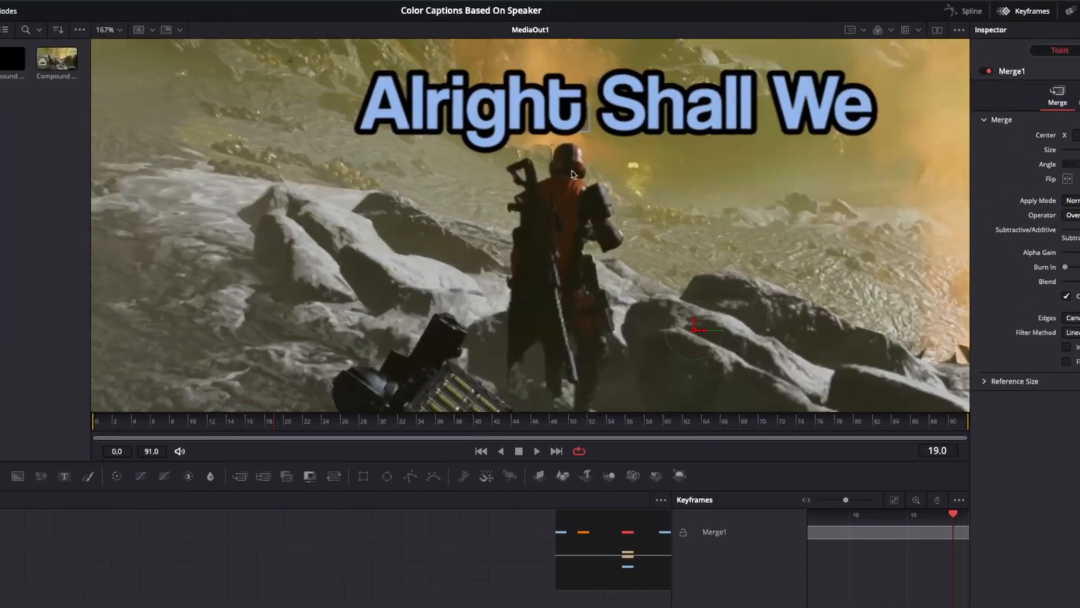
{"action": "scroll", "coordinate": [567, 210], "scroll_direction": "up", "scroll_amount": 6}
{"action": "scroll", "coordinate": [568, 211], "scroll_direction": "down", "scroll_amount": 6}
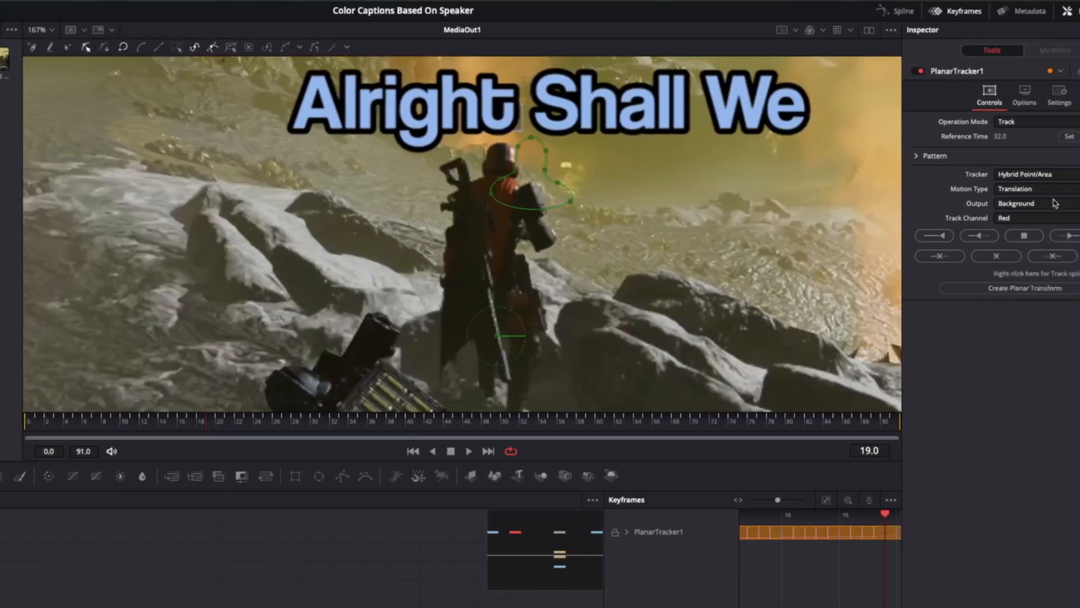
Check the existing planar tracker's track channel and scrub the clip to frame 55.
{"action": "left_click", "coordinate": [965, 217]}
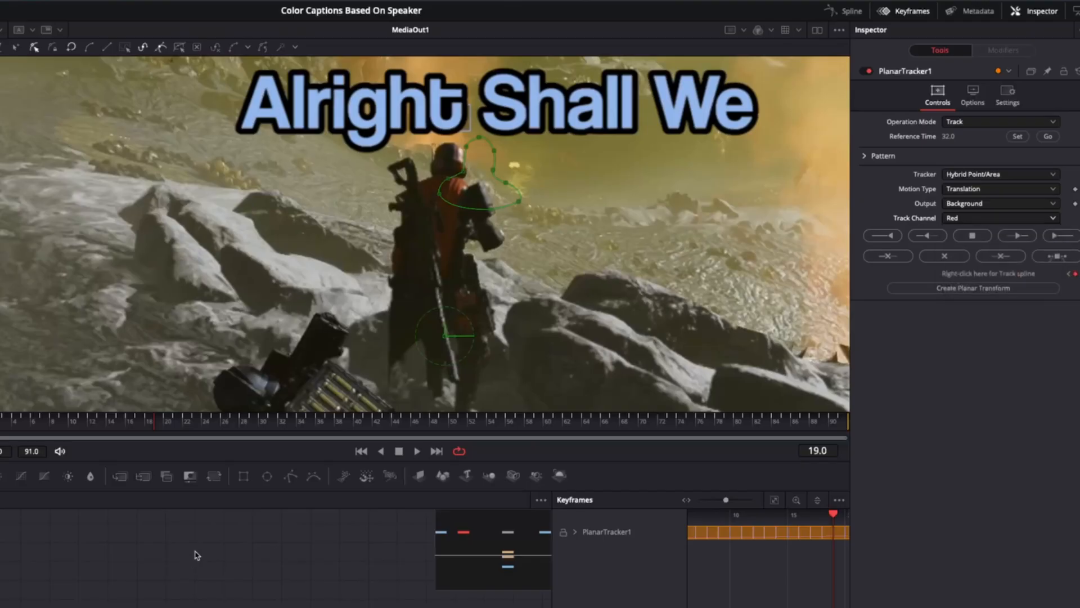
{"action": "scroll", "coordinate": [492, 266], "scroll_direction": "down", "scroll_amount": 3}
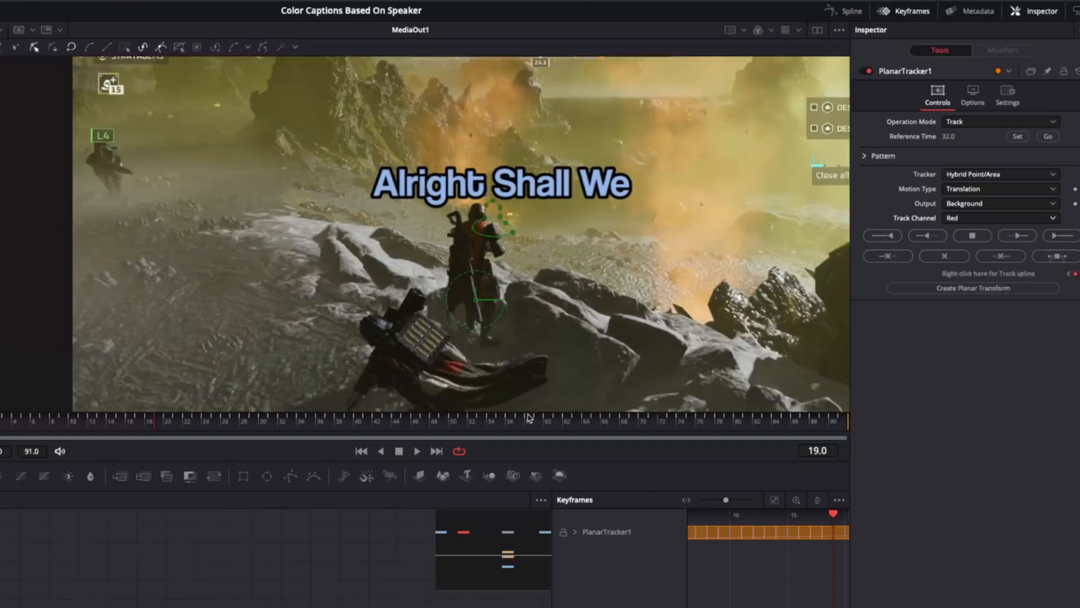
{"action": "left_click_drag", "start_coordinate": [498, 425], "coordinate": [643, 444]}
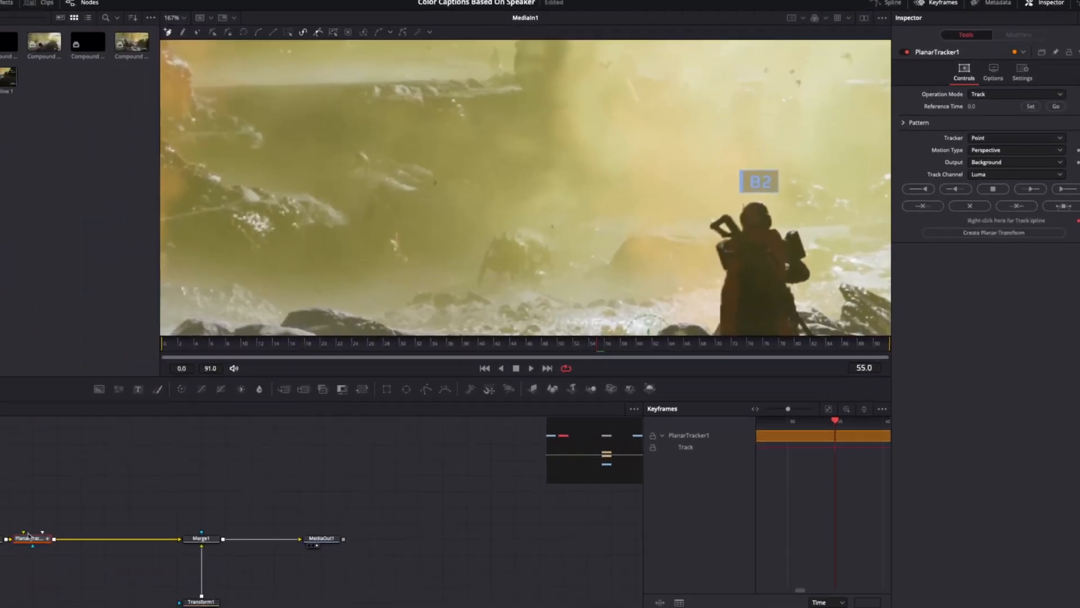
Configure the new planar tracker after MediaIn1 with Hybrid Point/Area tracking, Translation motion and the Red track channel.
{"action": "left_click", "coordinate": [38, 509]}
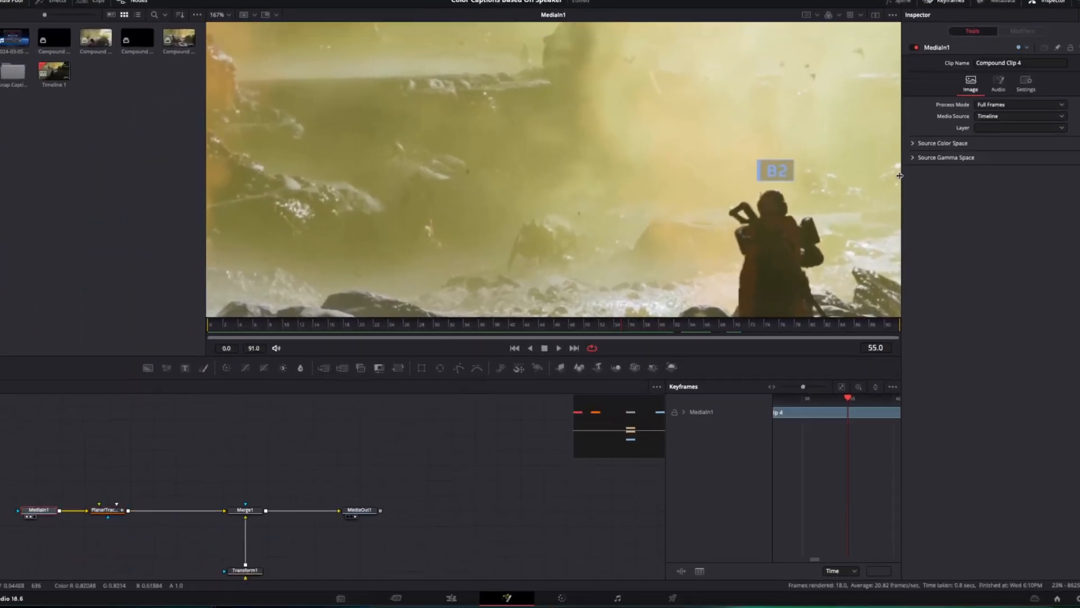
{"action": "left_click", "coordinate": [105, 510]}
{"action": "left_click", "coordinate": [1020, 131]}
{"action": "left_click", "coordinate": [1012, 145]}
{"action": "left_click", "coordinate": [1010, 141]}
{"action": "left_click", "coordinate": [1004, 155]}
{"action": "left_click", "coordinate": [1007, 163]}
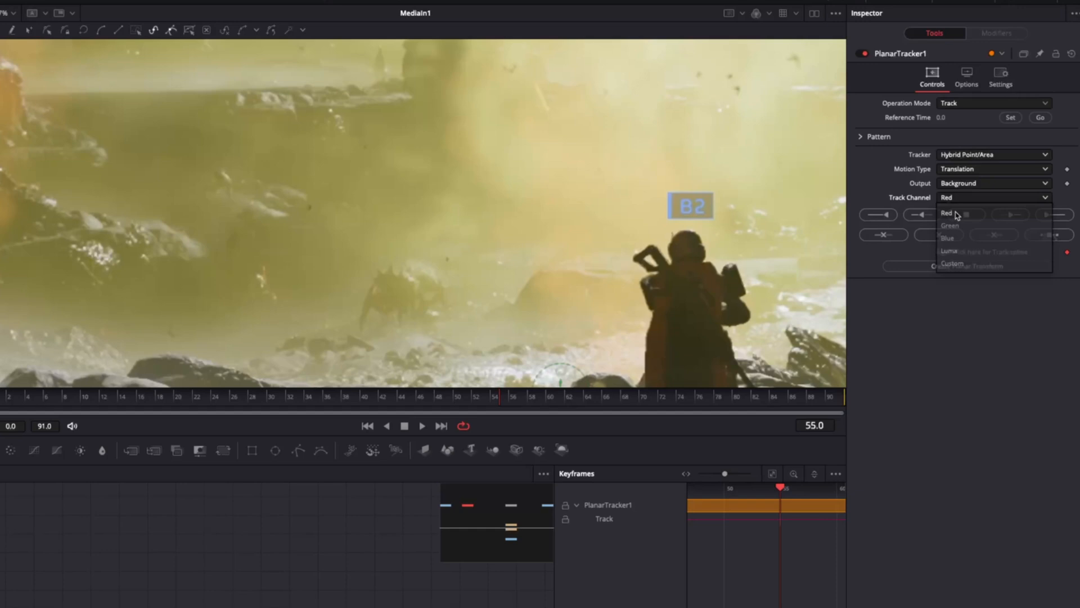
{"action": "left_click", "coordinate": [956, 214]}
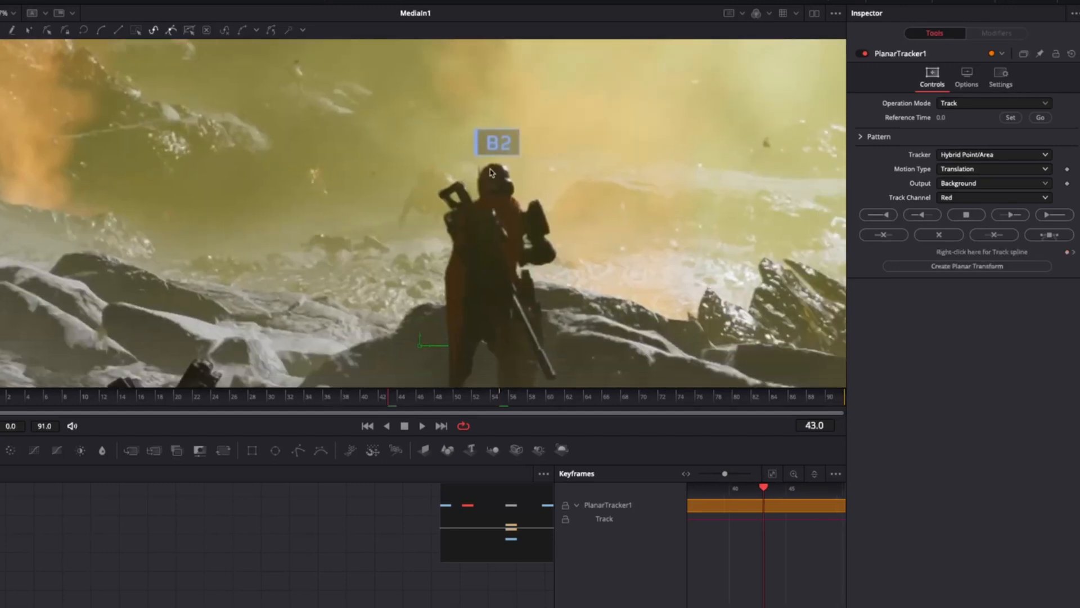
Outline the caped soldier's head and upper back at frame 43, and set that frame as the reference time.
{"action": "scroll", "coordinate": [498, 172], "scroll_direction": "up", "scroll_amount": 3}
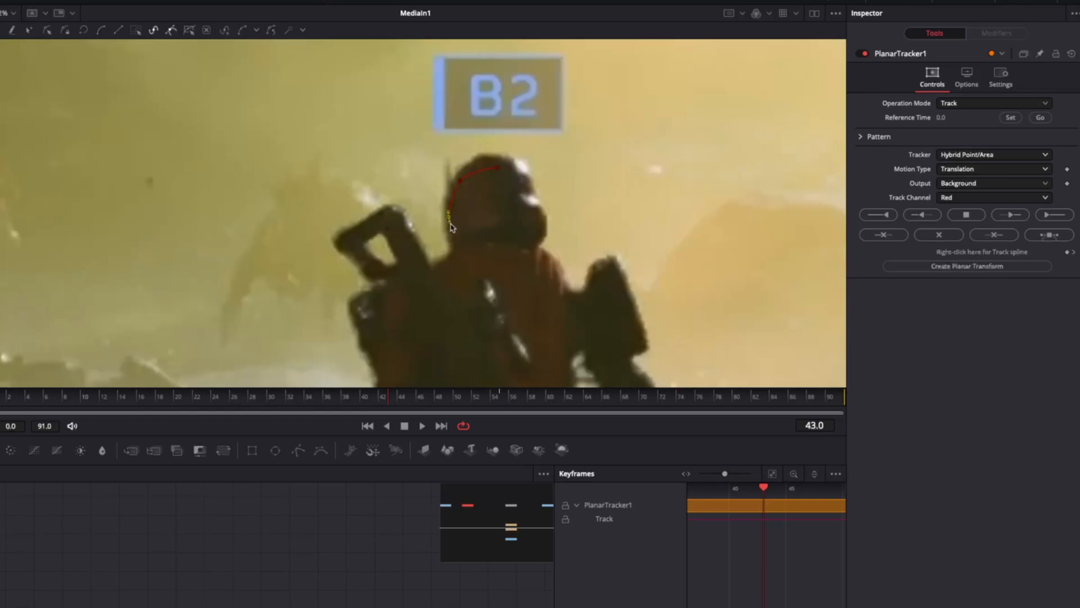
{"action": "left_click", "coordinate": [441, 379]}
{"action": "left_click", "coordinate": [570, 341]}
{"action": "left_click", "coordinate": [566, 292]}
{"action": "left_click", "coordinate": [540, 252]}
{"action": "left_click", "coordinate": [534, 219]}
{"action": "left_click", "coordinate": [497, 167]}
{"action": "left_click", "coordinate": [1009, 118]}
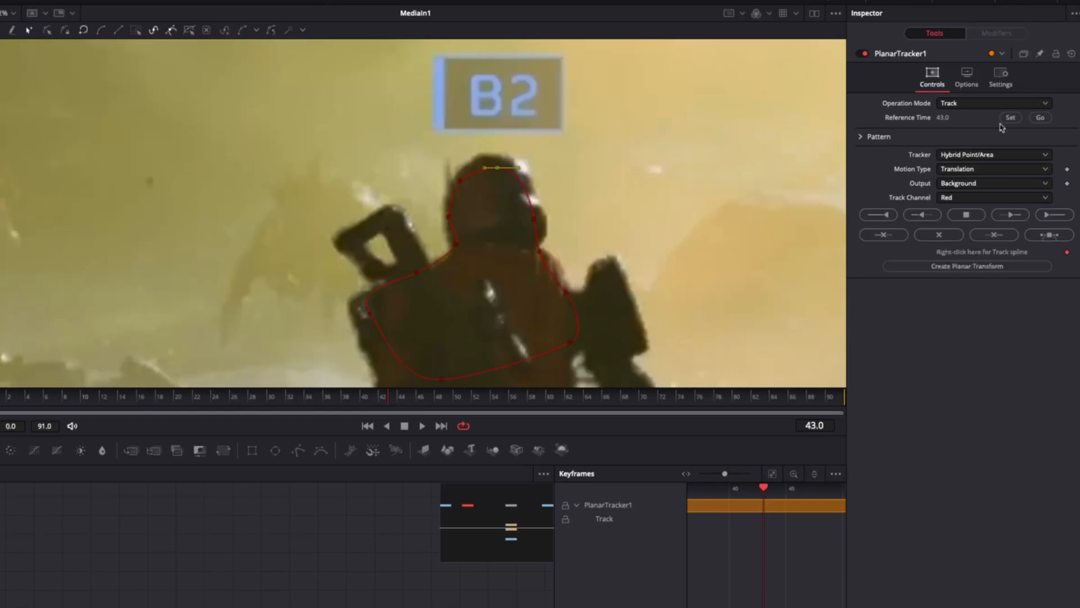
Track the soldier backward to the clip start, return to frame 43 and track forward.
{"action": "left_click", "coordinate": [880, 215]}
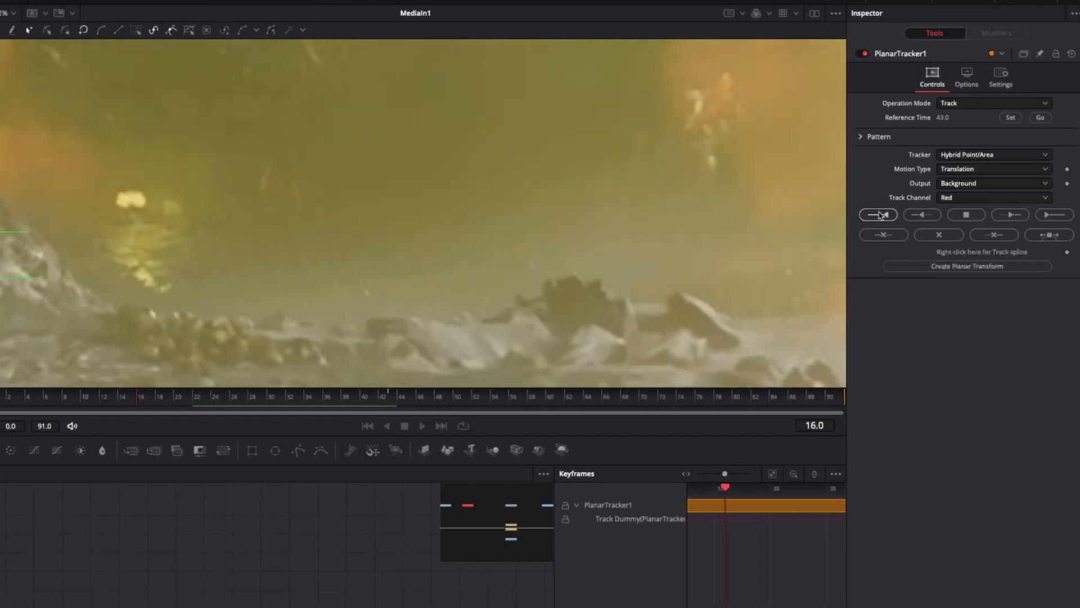
{"action": "scroll", "coordinate": [392, 281], "scroll_direction": "down", "scroll_amount": 3}
{"action": "left_click_drag", "start_coordinate": [368, 398], "coordinate": [388, 400]}
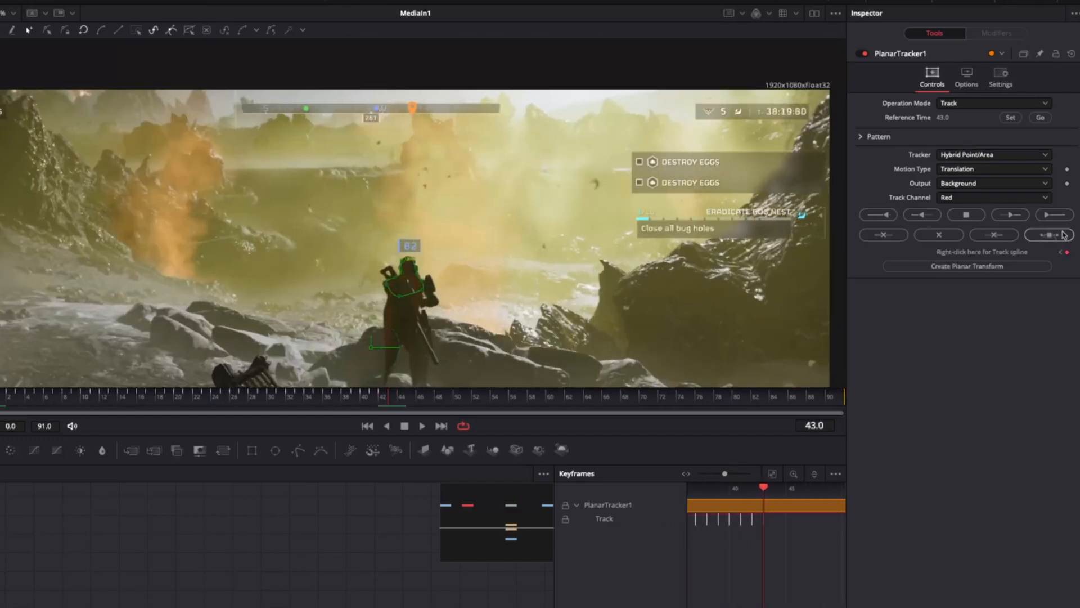
{"action": "left_click", "coordinate": [1055, 214]}
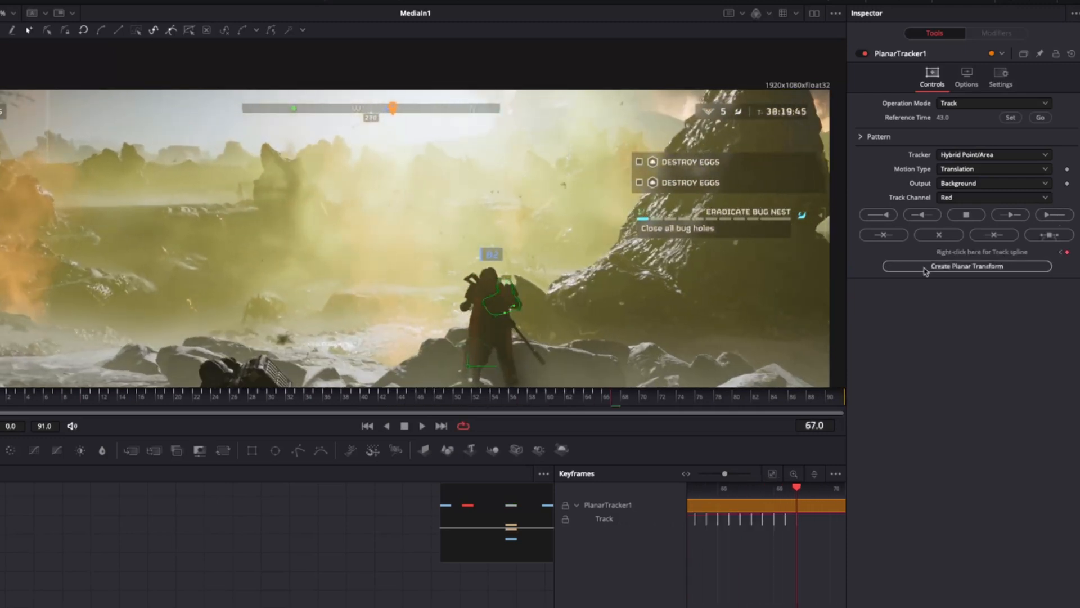
Inspect where the outline drifts off the soldier, go back to frame 59 and delete the Track keyframes after it.
{"action": "scroll", "coordinate": [551, 288], "scroll_direction": "up", "scroll_amount": 3}
{"action": "scroll", "coordinate": [434, 282], "scroll_direction": "up", "scroll_amount": 5}
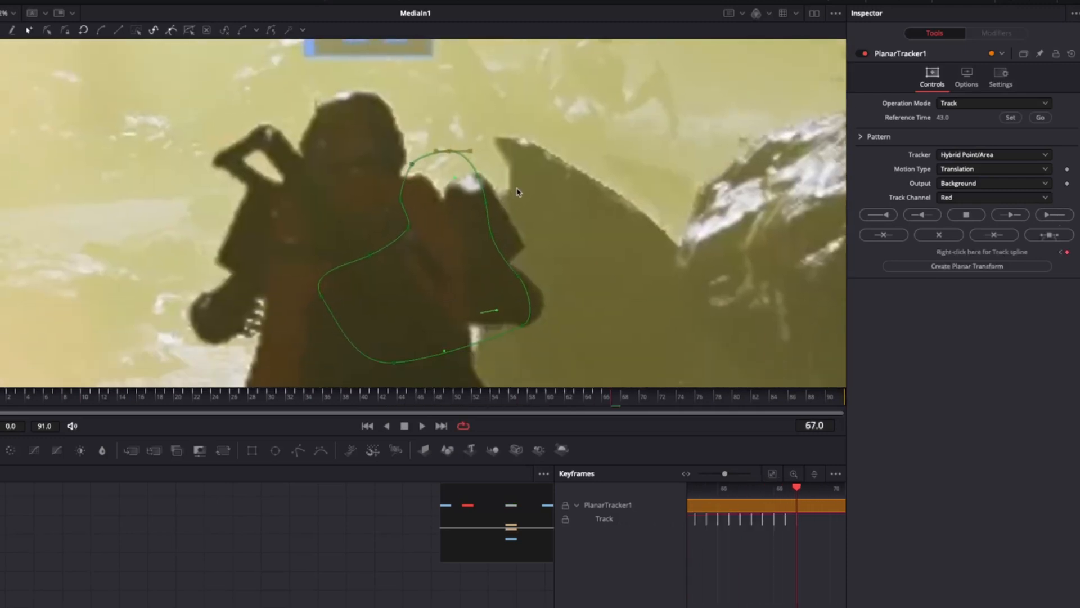
{"action": "left_click_drag", "start_coordinate": [607, 406], "coordinate": [538, 404]}
{"action": "scroll", "coordinate": [736, 538], "scroll_direction": "right", "scroll_amount": 3}
{"action": "scroll", "coordinate": [736, 537], "scroll_direction": "down", "scroll_amount": 2}
{"action": "left_click_drag", "start_coordinate": [767, 547], "coordinate": [698, 513]}
{"action": "key", "text": "Delete"}
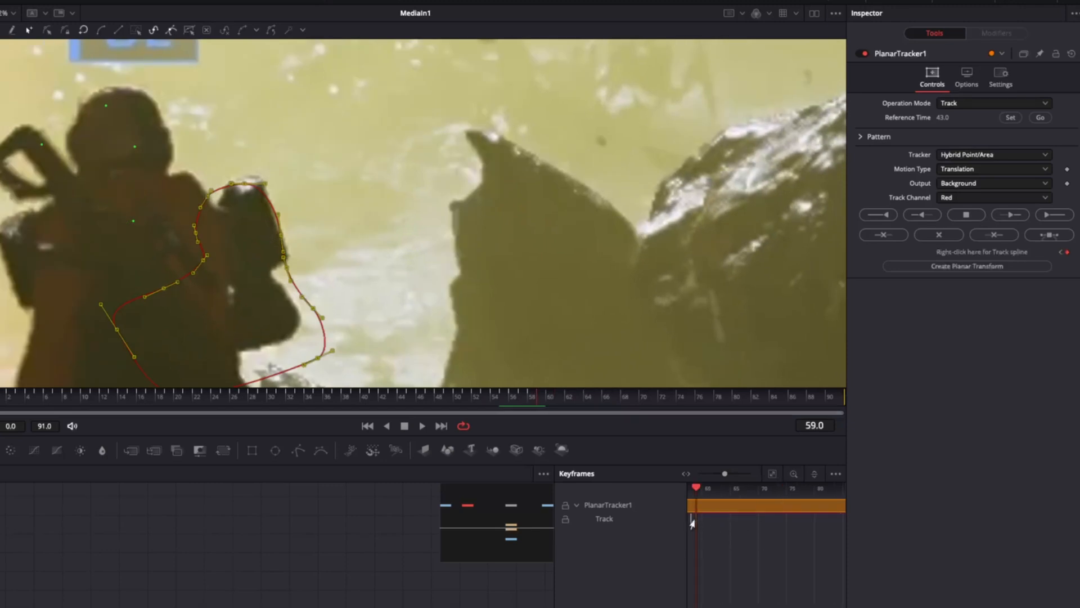
Move the tracking outline back onto the soldier, reshape its lower edge around frame 57 and track forward to the clip end.
{"action": "left_click_drag", "start_coordinate": [246, 186], "coordinate": [132, 111]}
{"action": "left_click", "coordinate": [532, 405]}
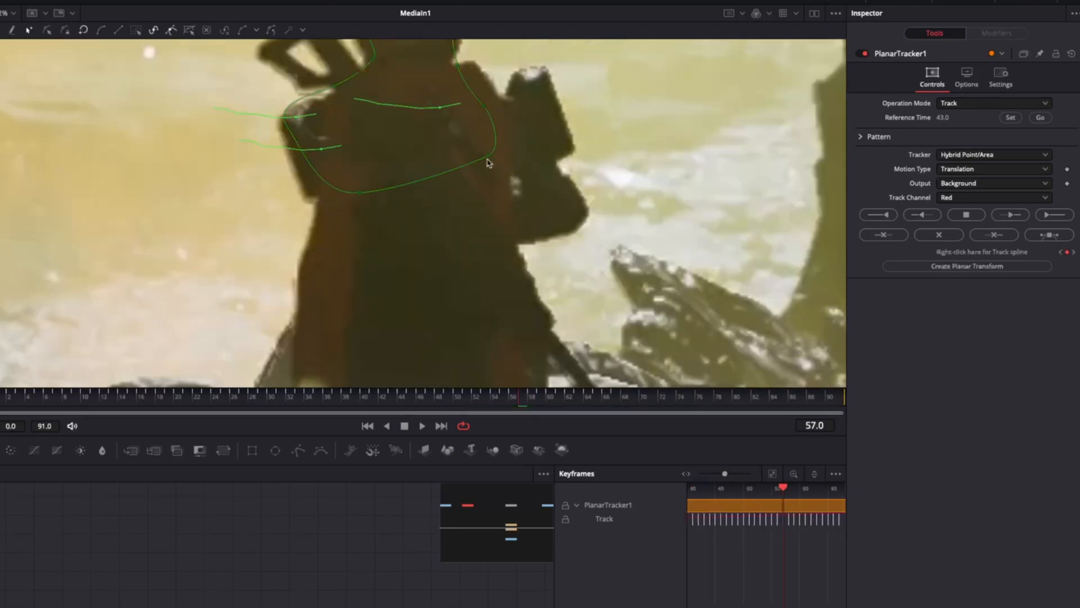
{"action": "left_click_drag", "start_coordinate": [488, 158], "coordinate": [507, 200]}
{"action": "left_click_drag", "start_coordinate": [362, 193], "coordinate": [367, 236]}
{"action": "left_click_drag", "start_coordinate": [318, 183], "coordinate": [328, 180]}
{"action": "left_click", "coordinate": [1050, 216]}
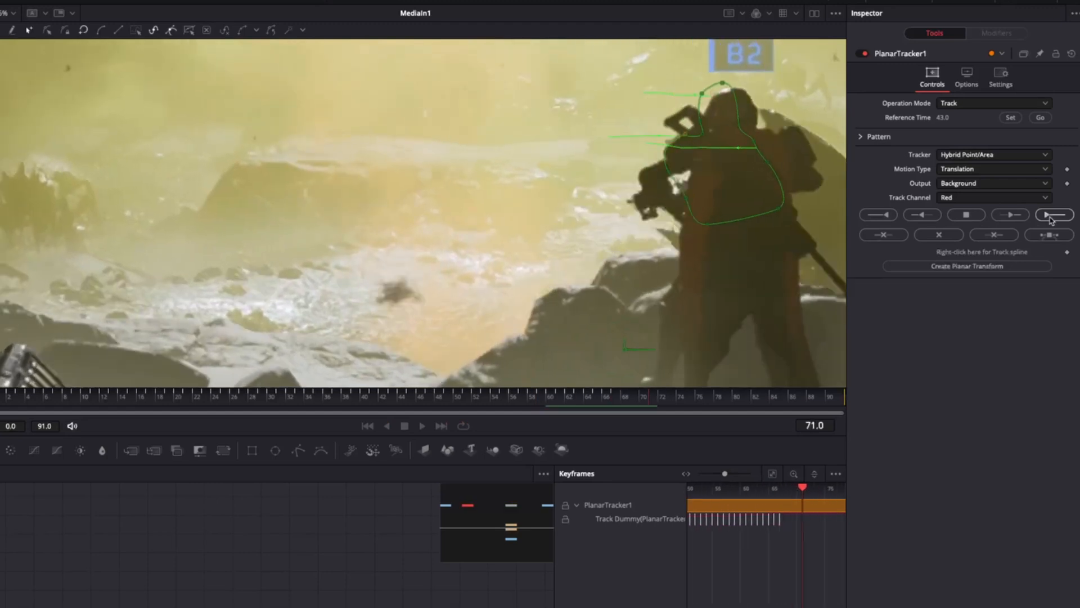
Scrub back through the tracked frames to check the outline, and create a planar transform from the tracker.
{"action": "scroll", "coordinate": [662, 190], "scroll_direction": "down", "scroll_amount": 5}
{"action": "left_click_drag", "start_coordinate": [540, 397], "coordinate": [321, 398]}
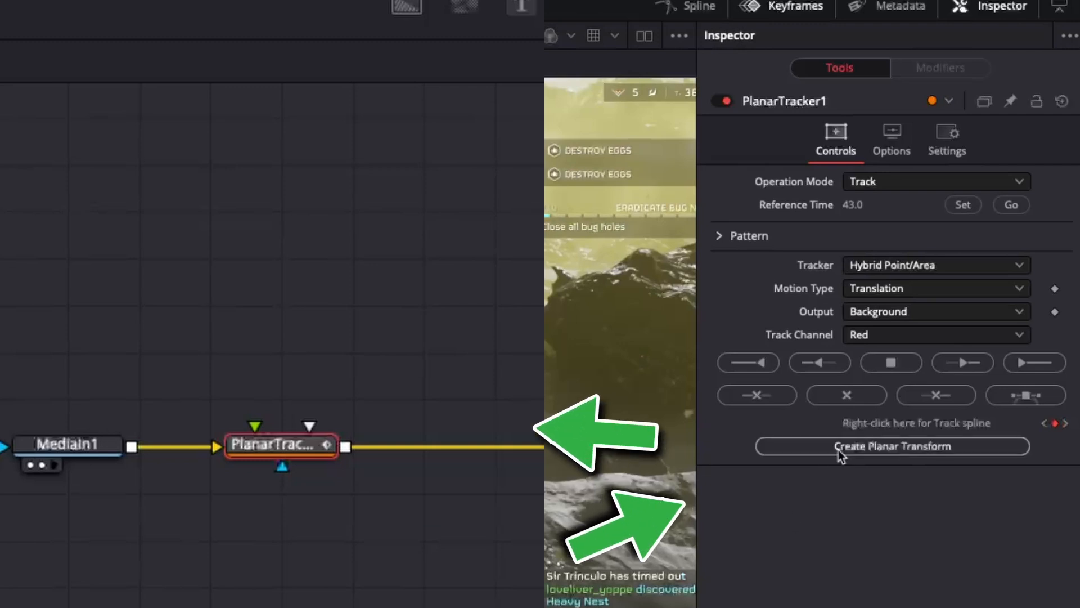
{"action": "left_click", "coordinate": [839, 453]}
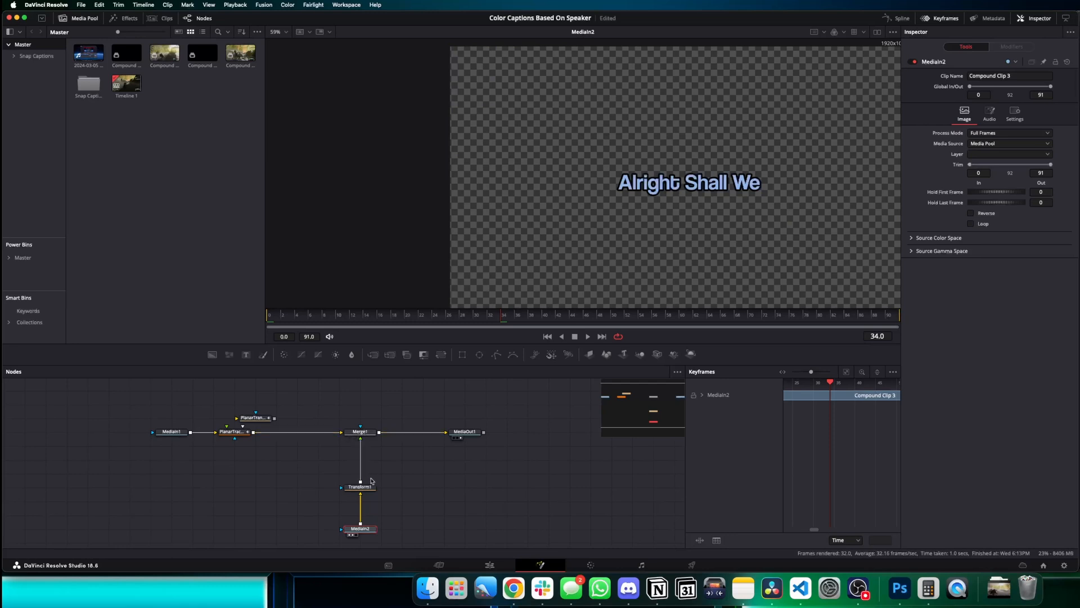
Show Merge1 in the viewer and insert the planar transform between MediaIn2 and Transform1.
{"action": "left_click_drag", "start_coordinate": [361, 431], "coordinate": [657, 180]}
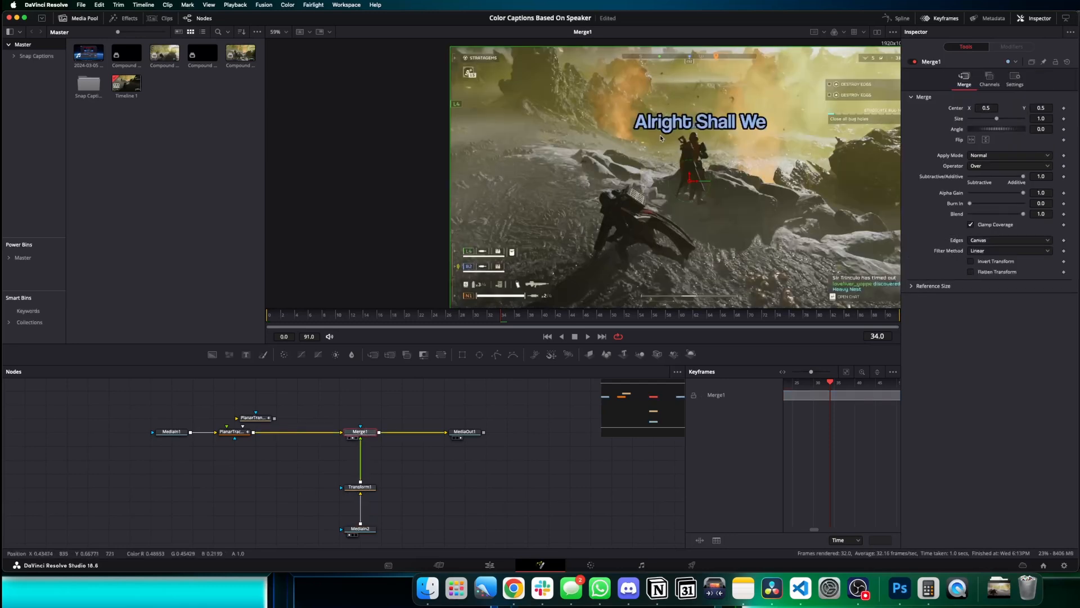
{"action": "left_click_drag", "start_coordinate": [272, 417], "coordinate": [364, 510]}
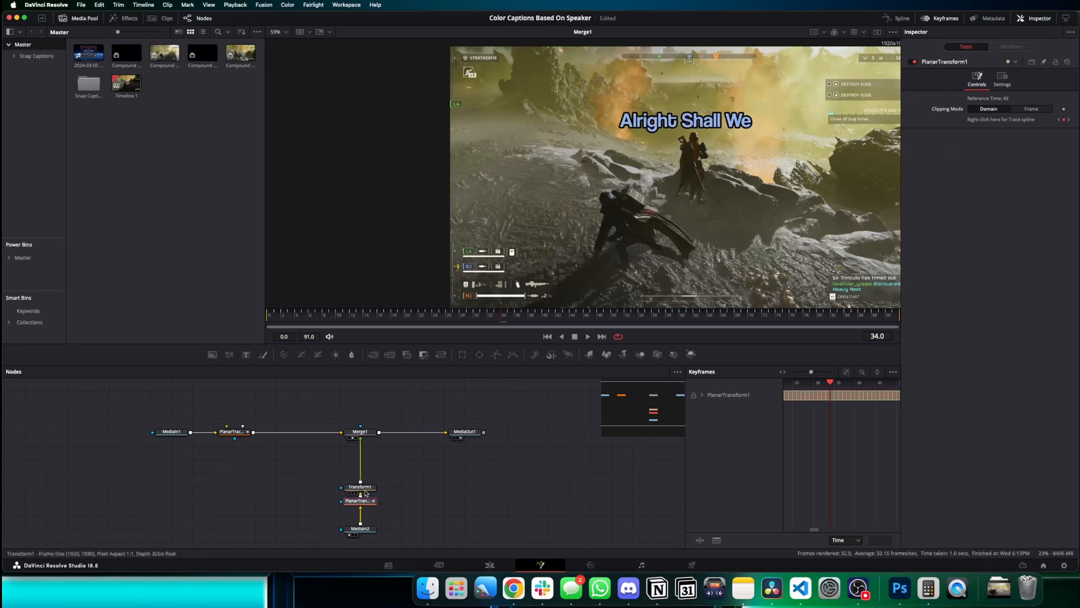
Reposition the caption above the soldier using Transform1 and scrub from early frames to the clip end to check that it follows.
{"action": "left_click", "coordinate": [360, 486]}
{"action": "left_click_drag", "start_coordinate": [700, 120], "coordinate": [709, 121]}
{"action": "left_click", "coordinate": [477, 325]}
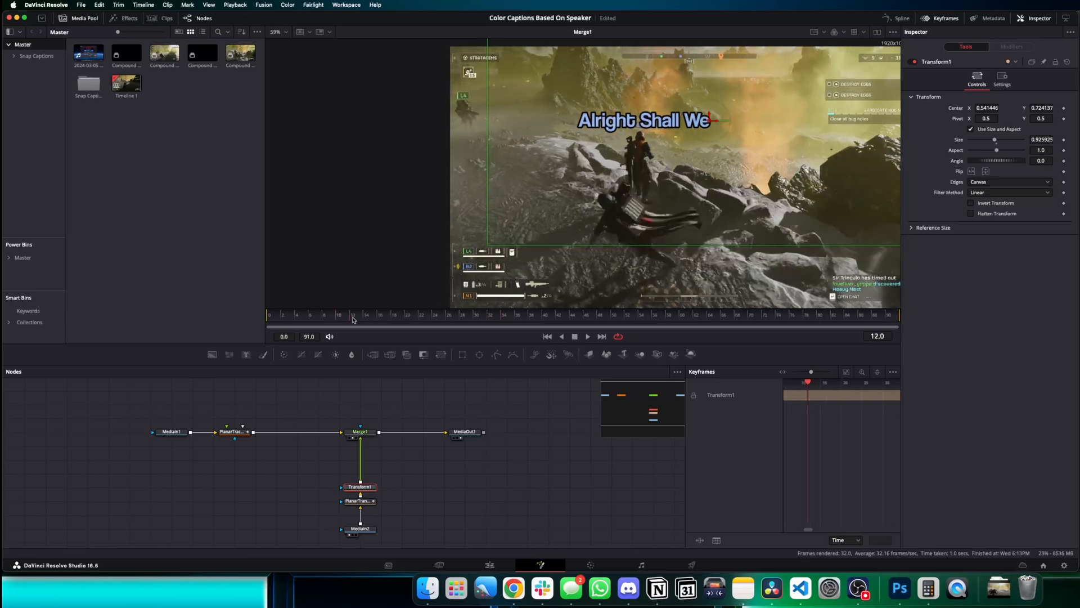
{"action": "left_click_drag", "start_coordinate": [477, 325], "coordinate": [888, 317]}
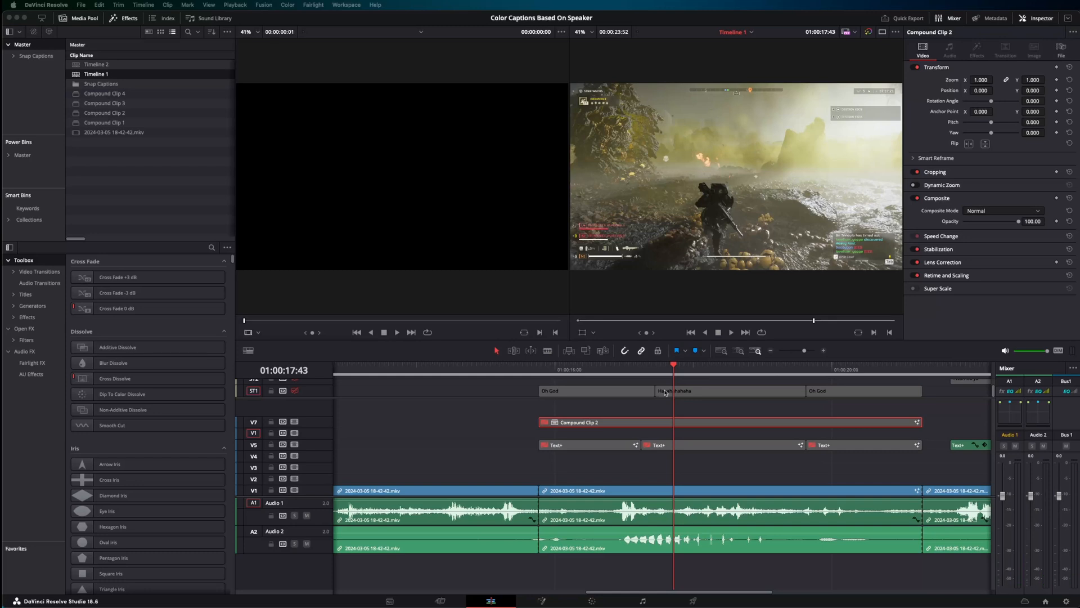
Duplicate the three enabled Text+ captions onto the track above and combine the copies into a new compound clip.
{"action": "left_click", "coordinate": [607, 447]}
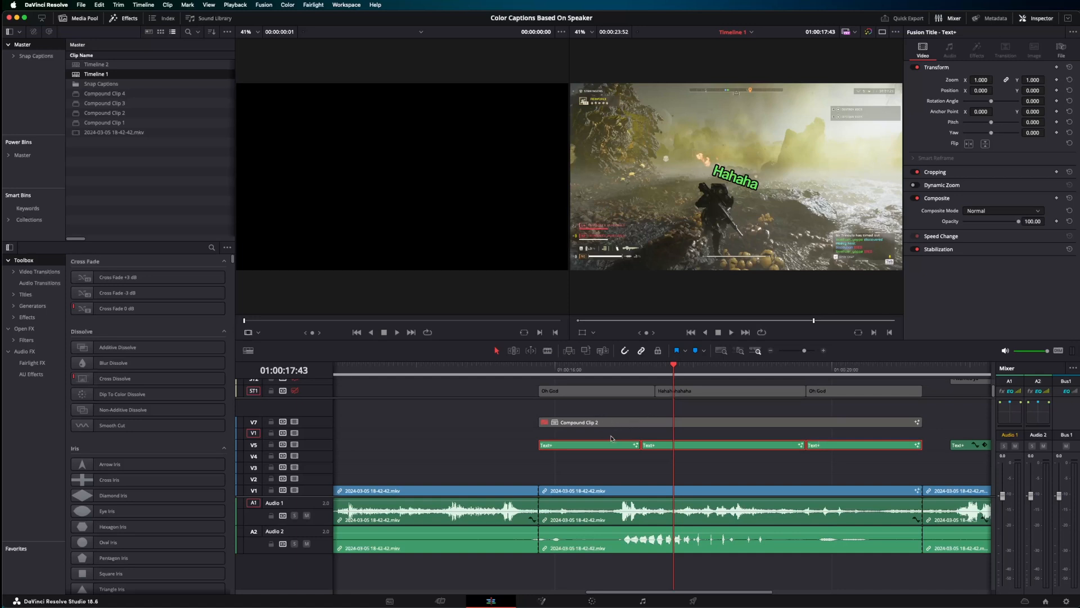
{"action": "left_click_drag", "start_coordinate": [659, 443], "coordinate": [672, 433]}
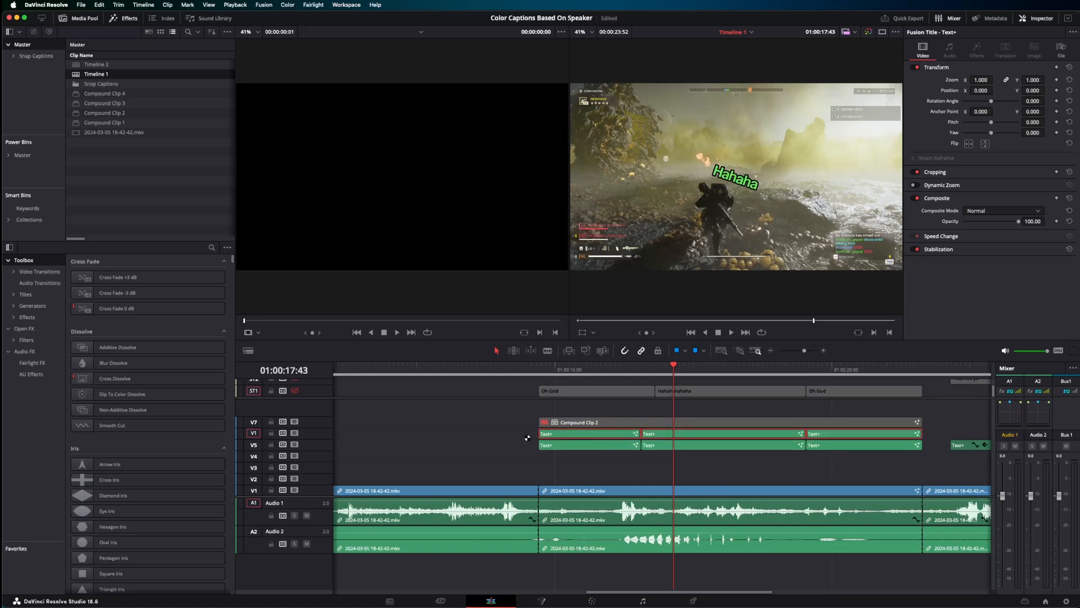
{"action": "right_click", "coordinate": [573, 437]}
{"action": "left_click", "coordinate": [624, 394]}
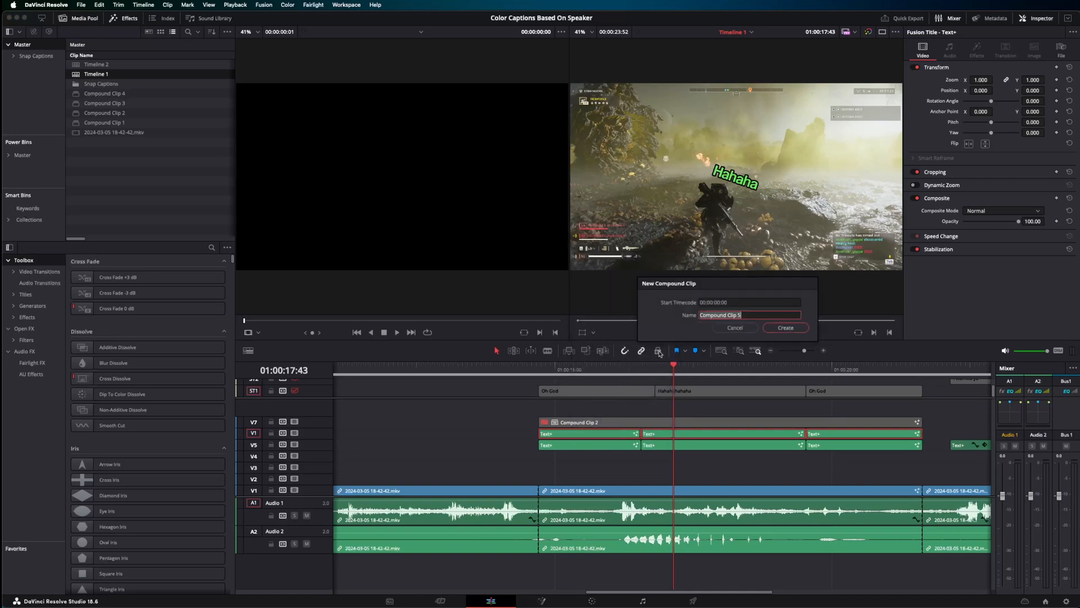
{"action": "left_click", "coordinate": [784, 328]}
Duplicate the gameplay clip beneath the captions from V1 onto V2 and turn the copy into a new compound clip.
{"action": "left_click", "coordinate": [529, 489]}
{"action": "left_click", "coordinate": [531, 481]}
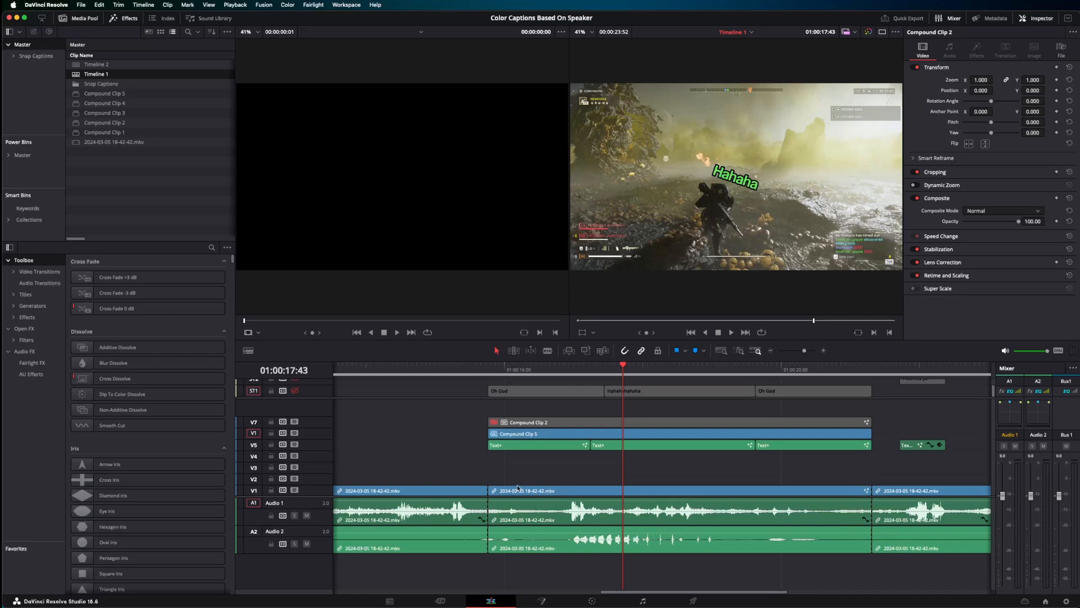
{"action": "left_click_drag", "start_coordinate": [526, 491], "coordinate": [538, 480]}
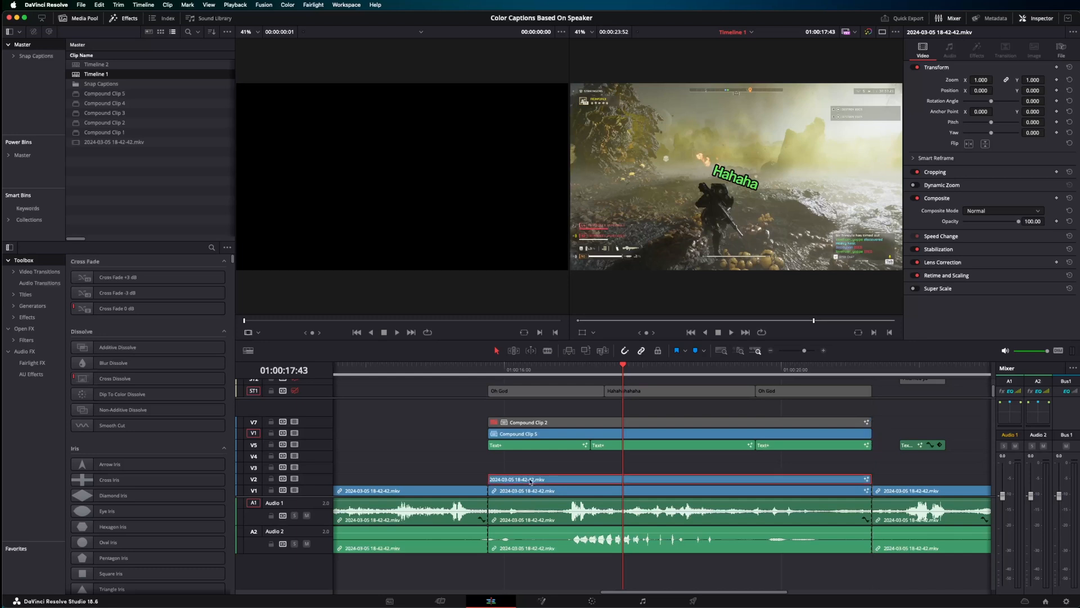
{"action": "right_click", "coordinate": [539, 479]}
{"action": "left_click", "coordinate": [582, 198]}
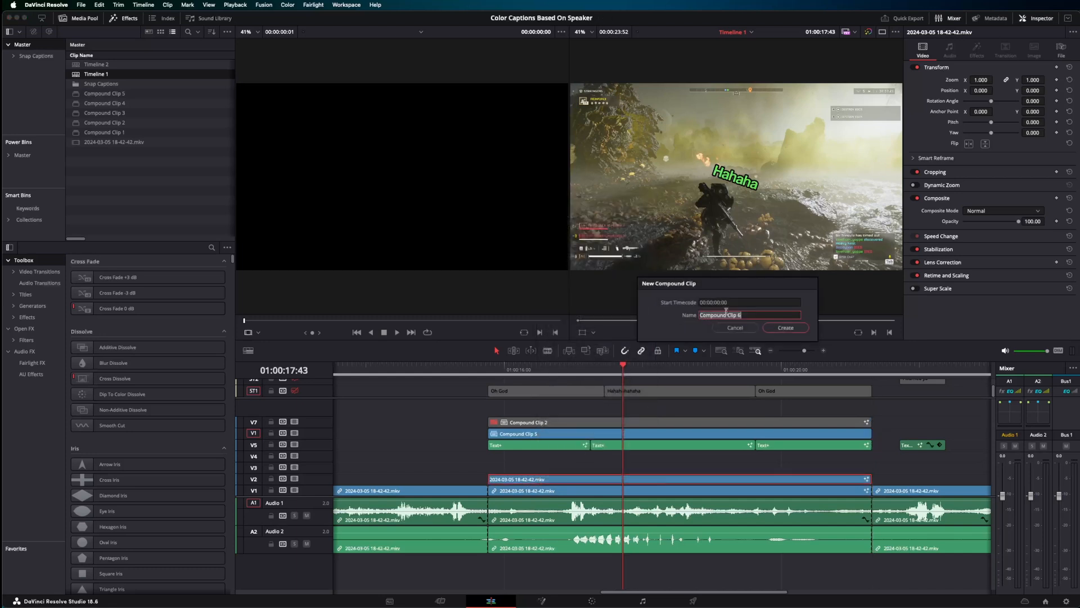
{"action": "left_click", "coordinate": [785, 328]}
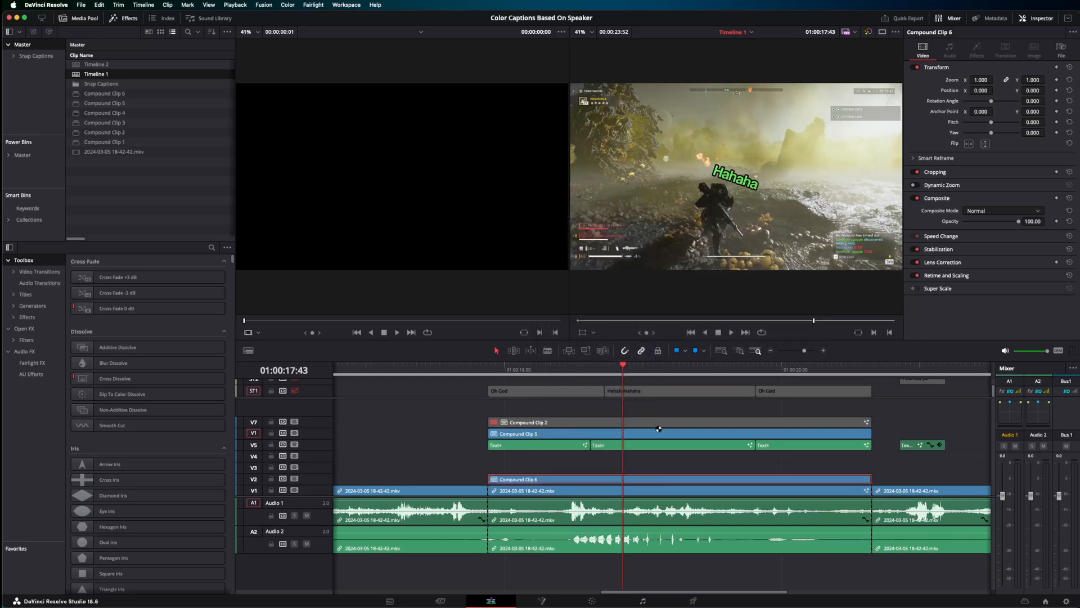
Open Compound Clip 6 in Fusion, list the media pool items by name and add Compound Clip 5 to the node graph.
{"action": "key", "text": "shift+5"}
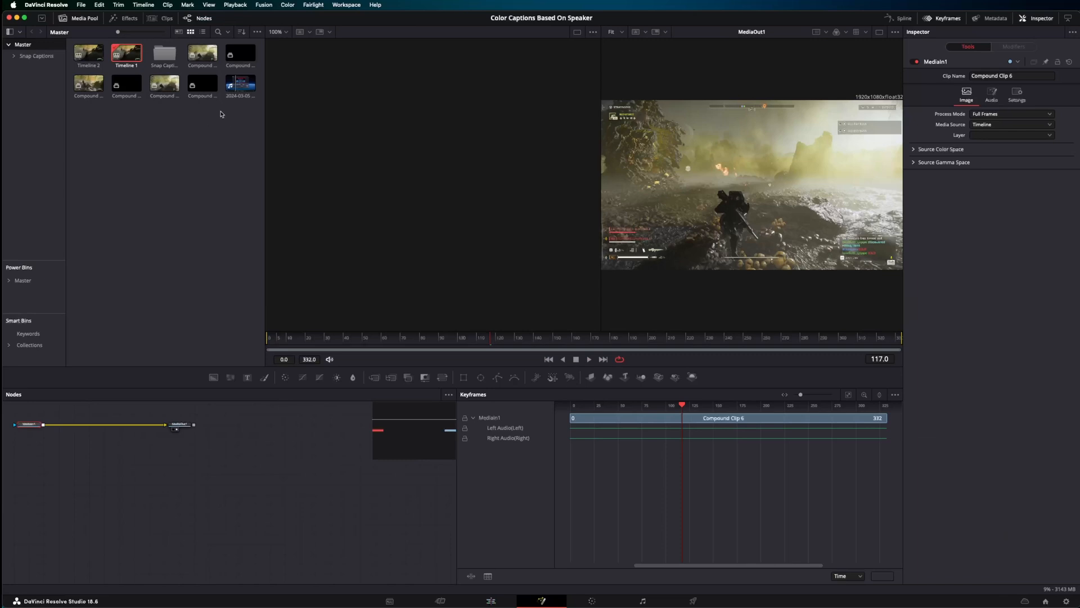
{"action": "left_click", "coordinate": [203, 32]}
{"action": "left_click", "coordinate": [117, 92]}
{"action": "left_click_drag", "start_coordinate": [116, 92], "coordinate": [73, 464]}
Add a Merge node after MediaIn1, connect the caption clip MediaIn2 as its foreground and scrub to frame 122 to check the overlay.
{"action": "left_click", "coordinate": [34, 429]}
{"action": "key", "text": "shift+space"}
{"action": "type", "text": "merge"}
{"action": "key", "text": "Return"}
{"action": "left_click_drag", "start_coordinate": [90, 466], "coordinate": [77, 426]}
{"action": "left_click_drag", "start_coordinate": [325, 337], "coordinate": [501, 336]}
{"action": "left_click", "coordinate": [77, 465]}
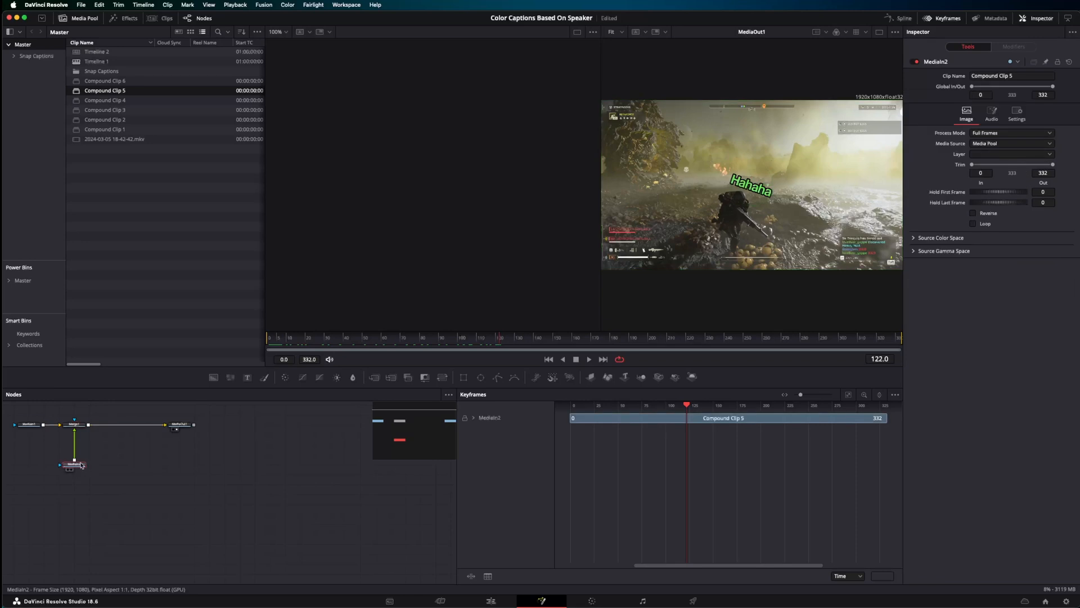
{"action": "mouse_move", "coordinate": [82, 465]}
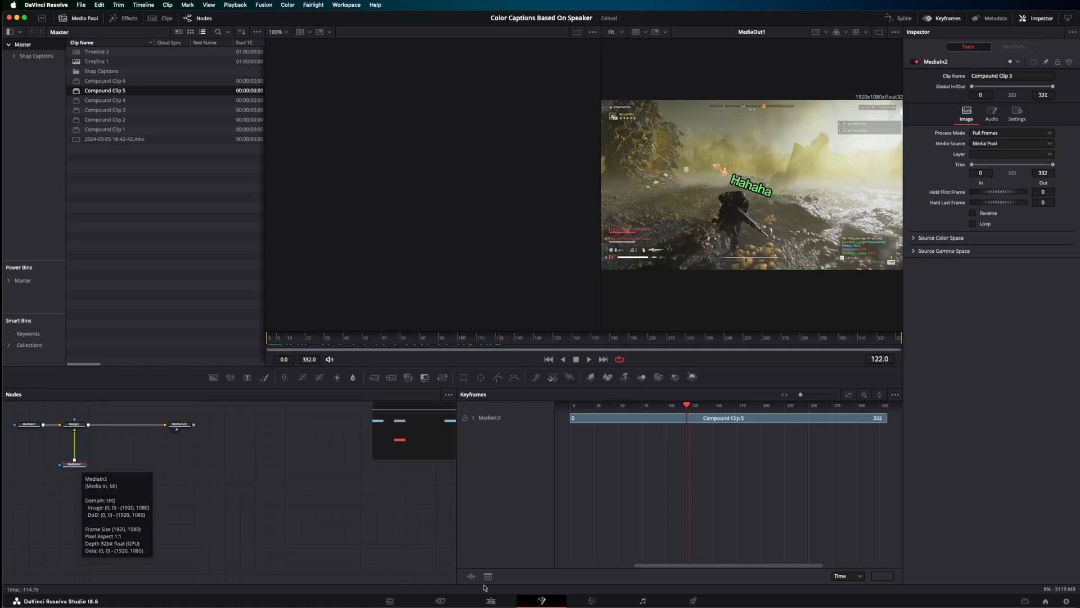
Return to the edit timeline, disable Compound Clip 6 and enable Compound Clip 2.
{"action": "left_click", "coordinate": [503, 601]}
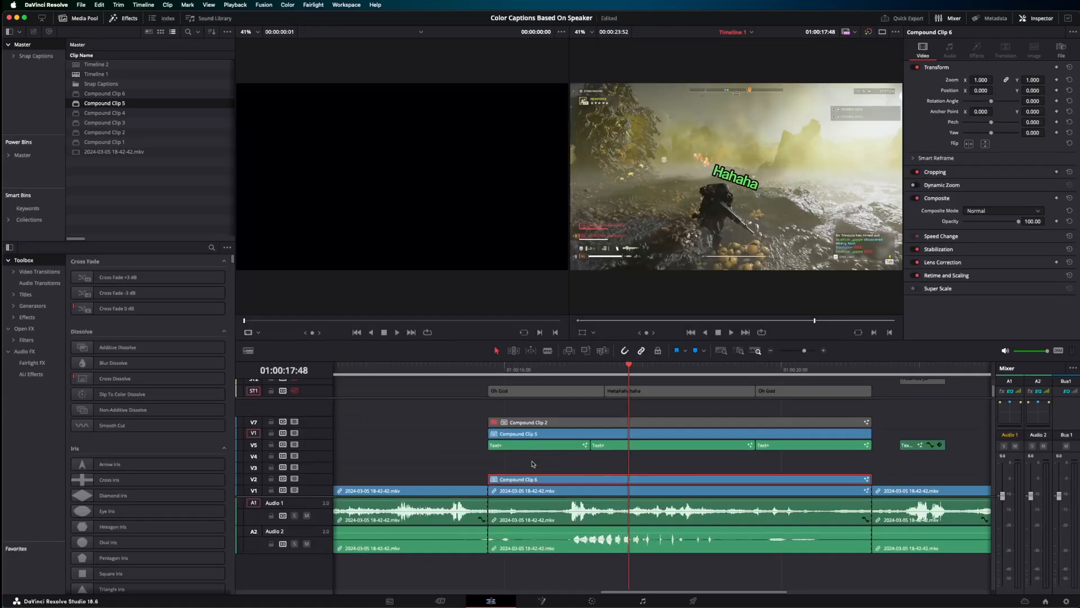
{"action": "key", "text": "d"}
{"action": "left_click", "coordinate": [539, 422]}
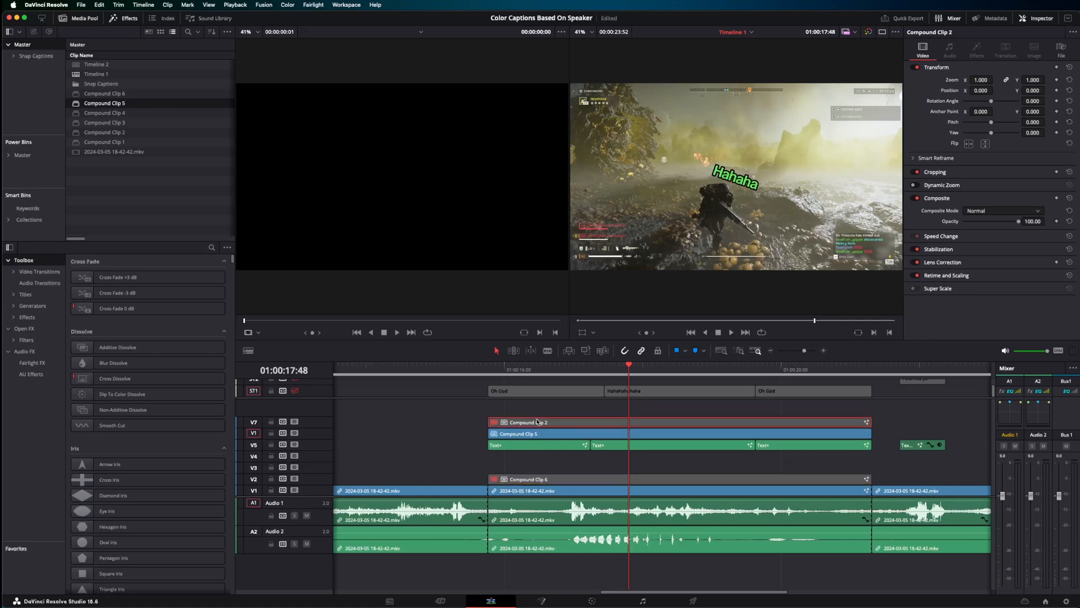
{"action": "key", "text": "d"}
Disable Compound Clip 5 and the three Text+ captions below it, and play the timeline from the start of Compound Clip 2.
{"action": "left_click_drag", "start_coordinate": [462, 440], "coordinate": [819, 436]}
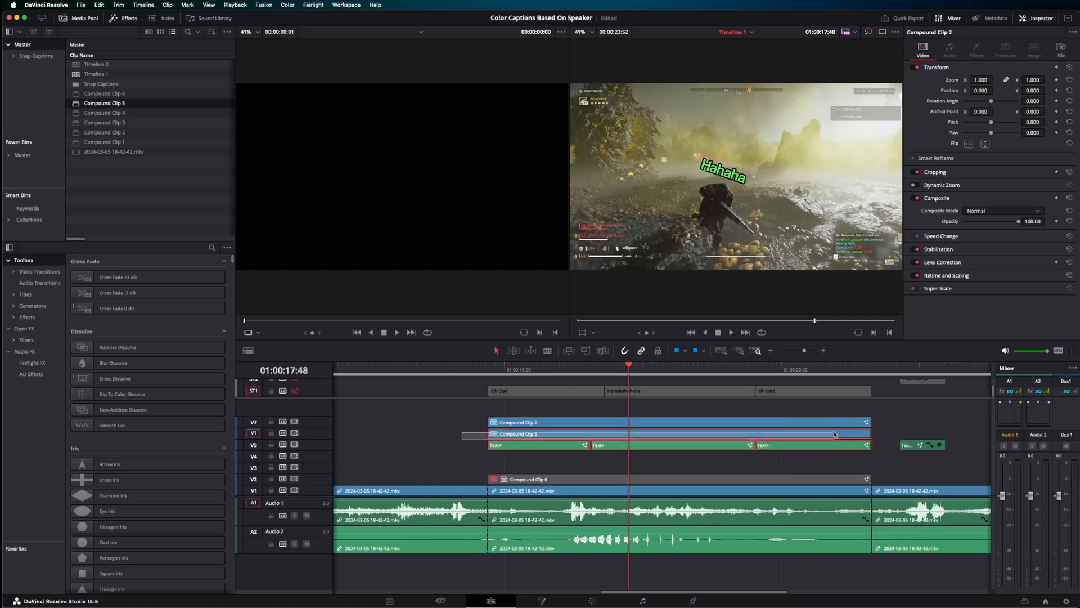
{"action": "key", "text": "d"}
{"action": "left_click", "coordinate": [487, 369]}
{"action": "key", "text": "space"}
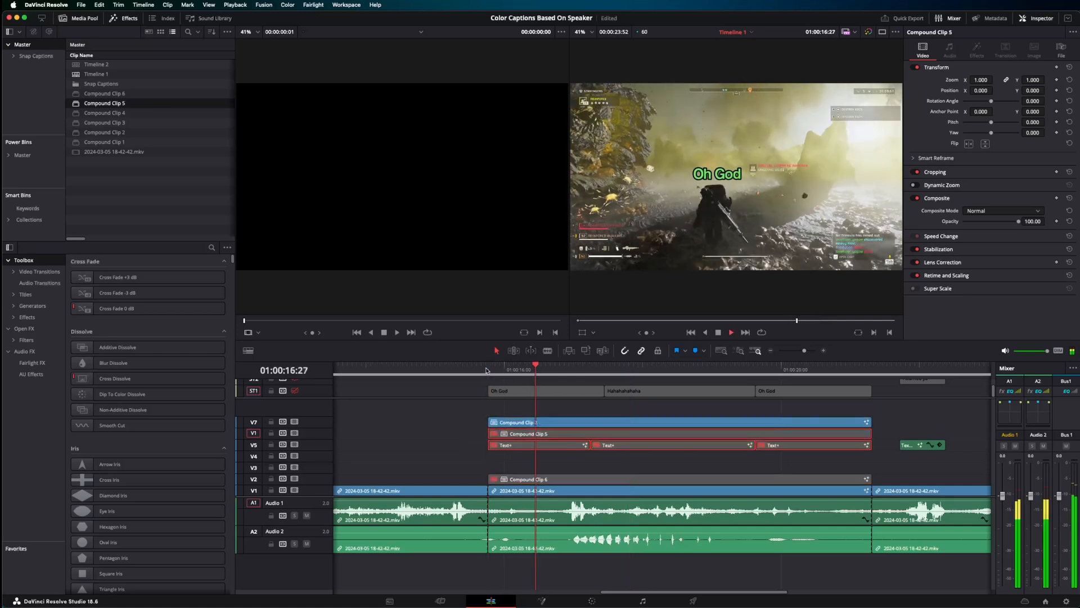